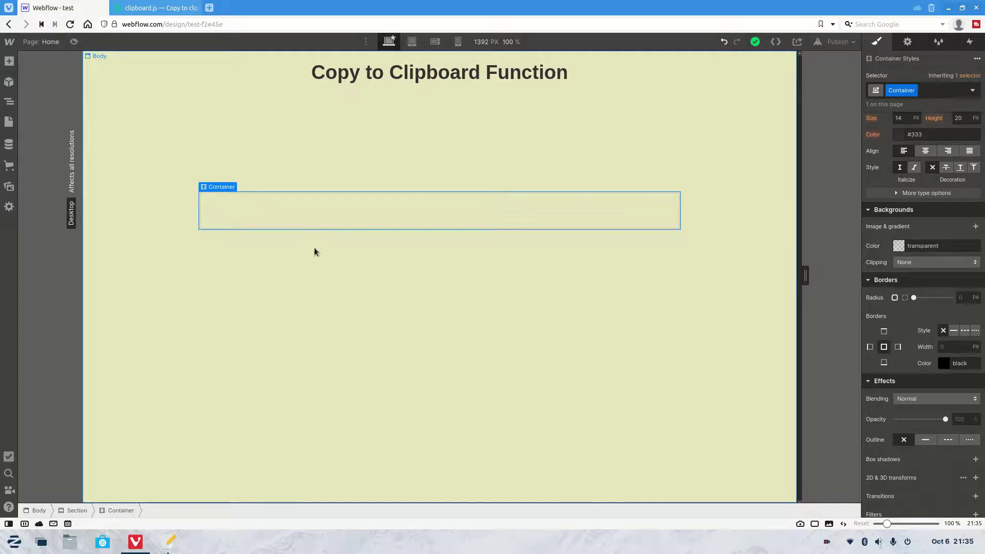
Glance over the clipboard.js documentation, then return to the Webflow designer.
click(134, 11)
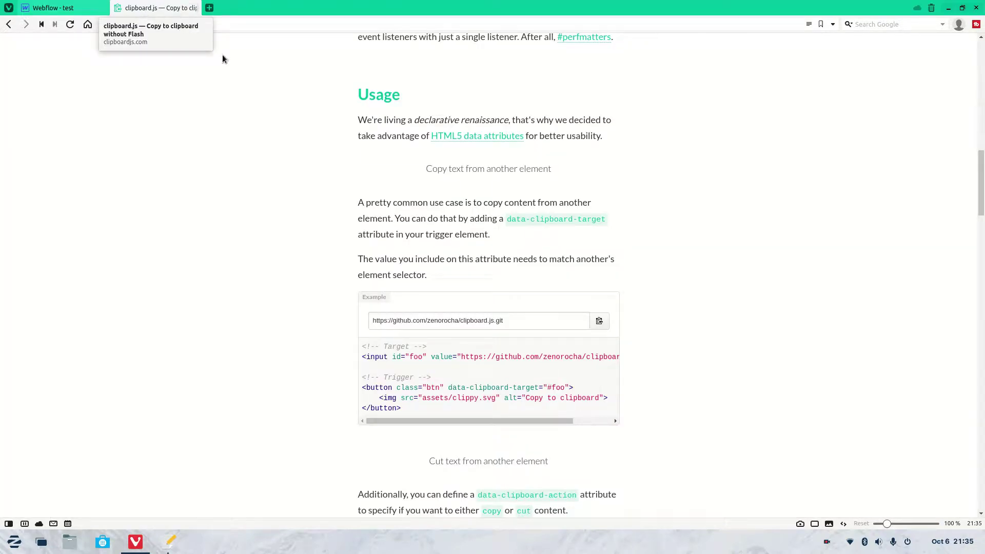
scroll(299, 128, up, 1)
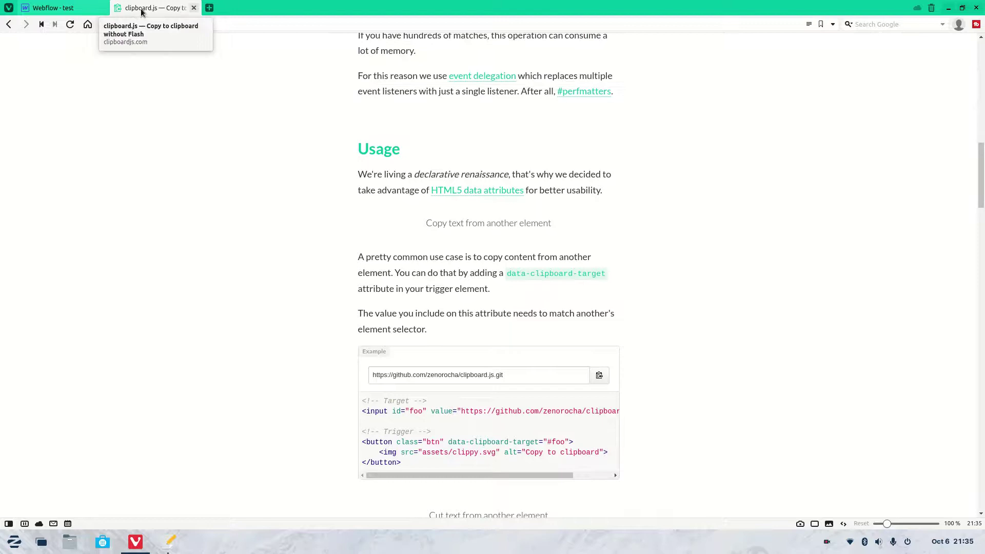
scroll(213, 93, down, 1)
click(56, 9)
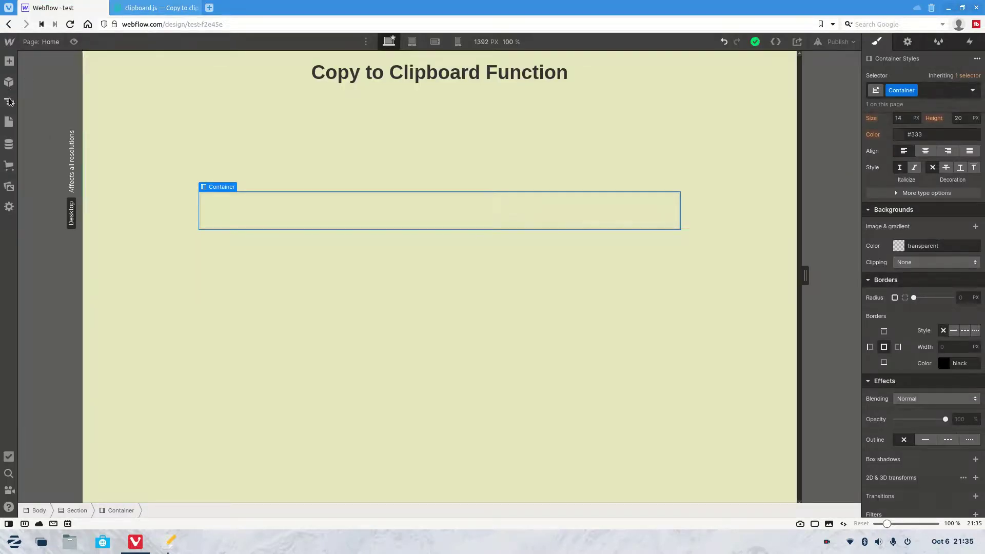
Drag an Embed component from the Add panel into the Container.
click(10, 101)
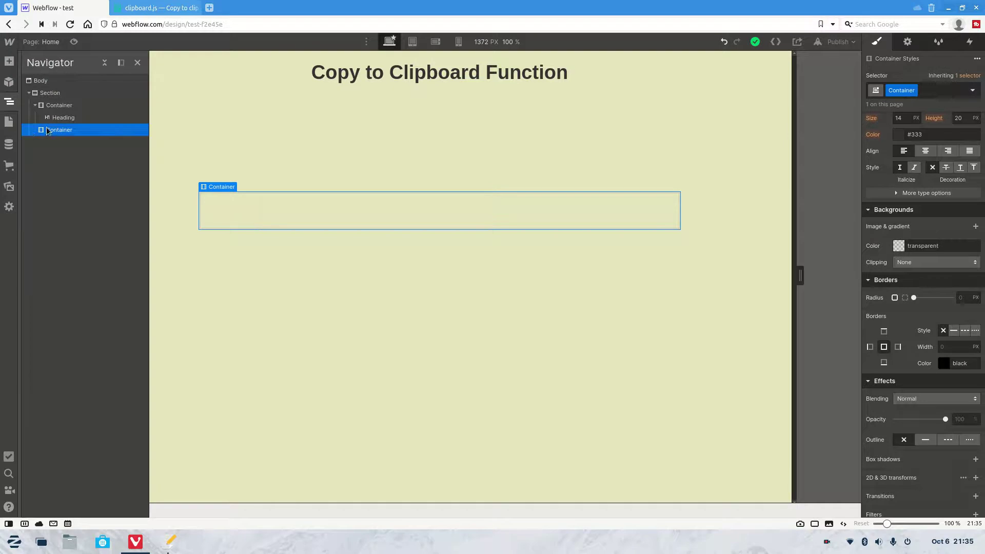
key(a)
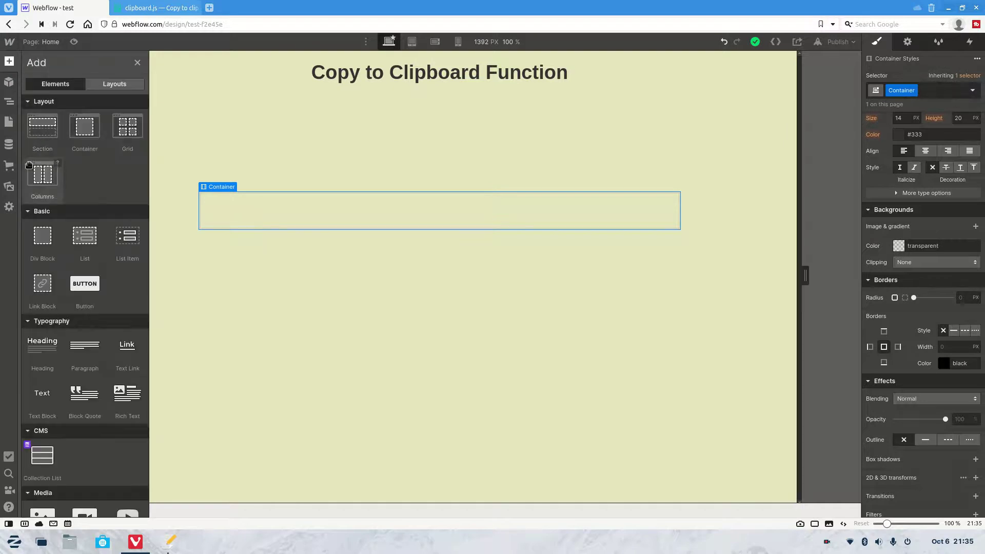
scroll(46, 224, down, 4)
scroll(47, 223, down, 7)
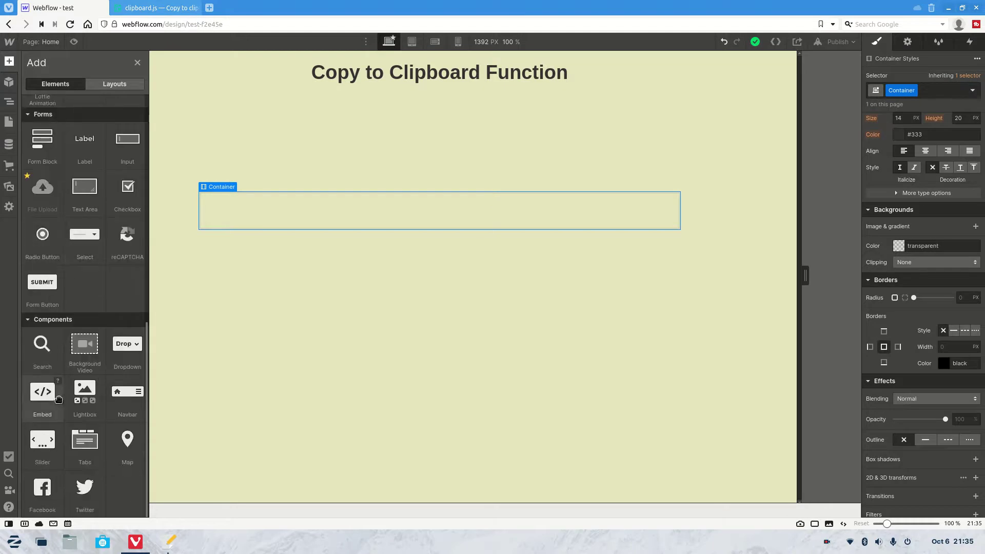
drag(43, 395, 366, 212)
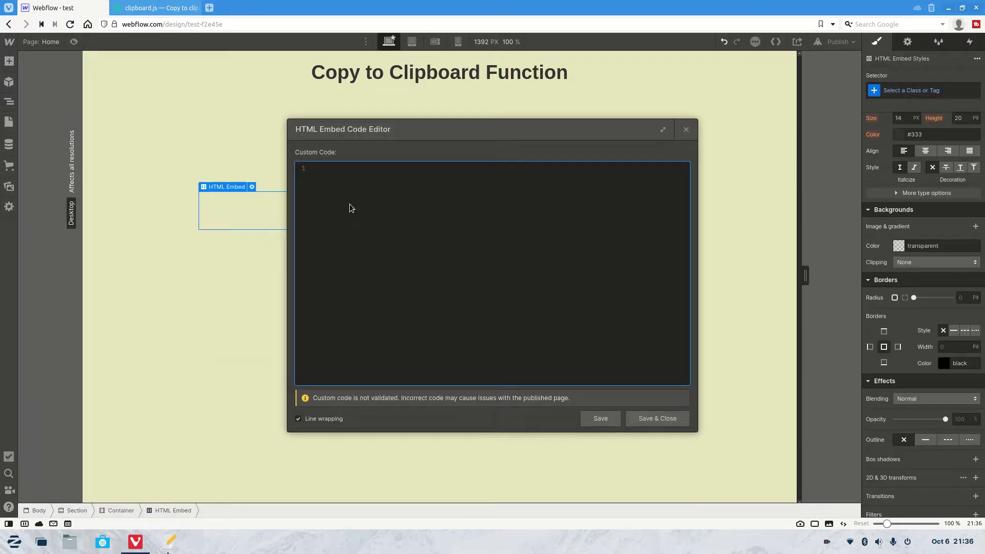
Paste the jsDelivr clipboard.js 2.0.10 script tag from the CDN providers list into the Embed and save.
click(156, 7)
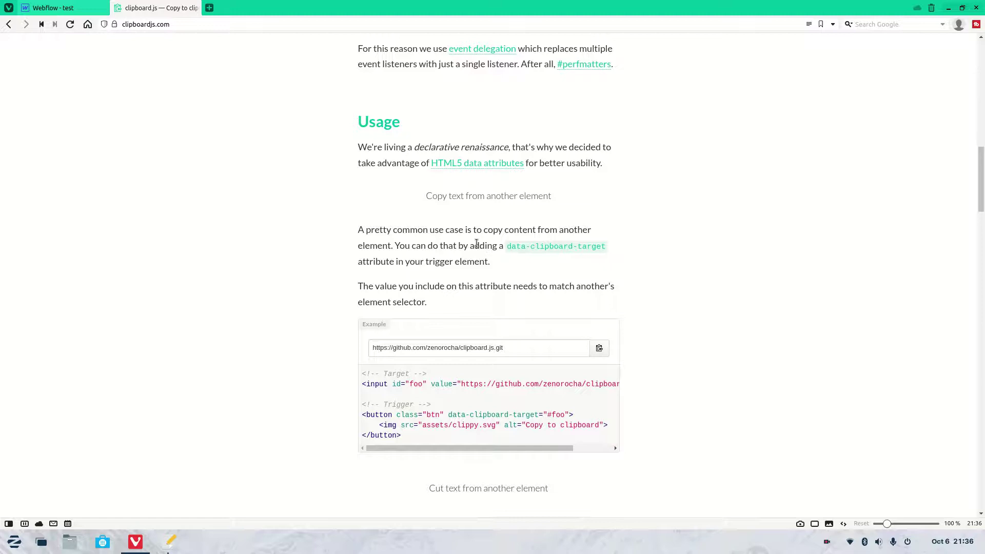
scroll(370, 202, up, 7)
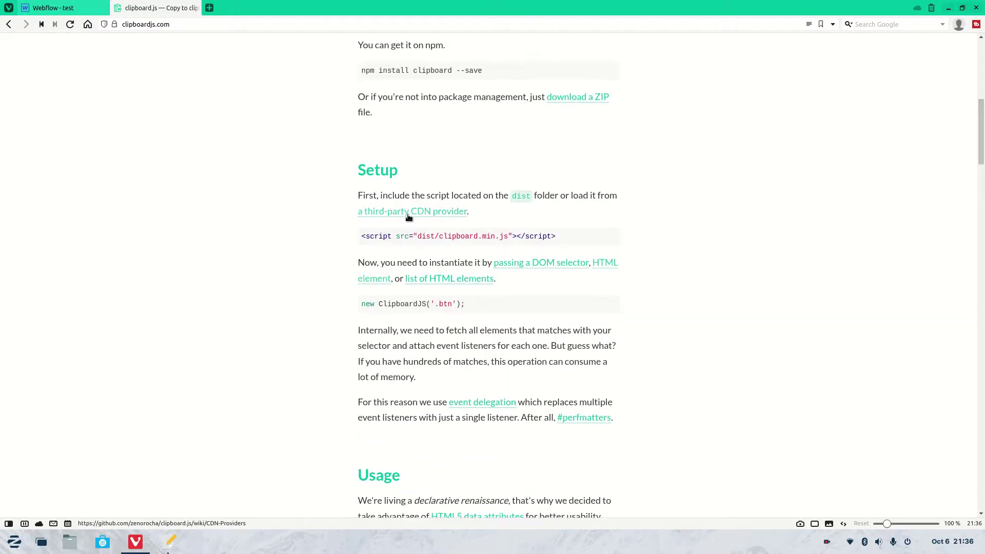
click(409, 217)
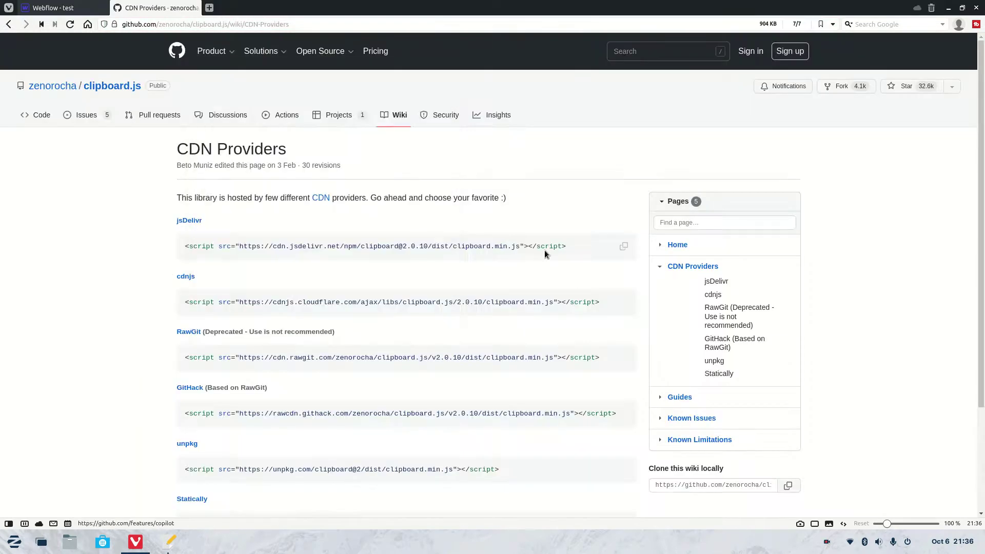
drag(584, 247, 154, 250)
key(ctrl+c)
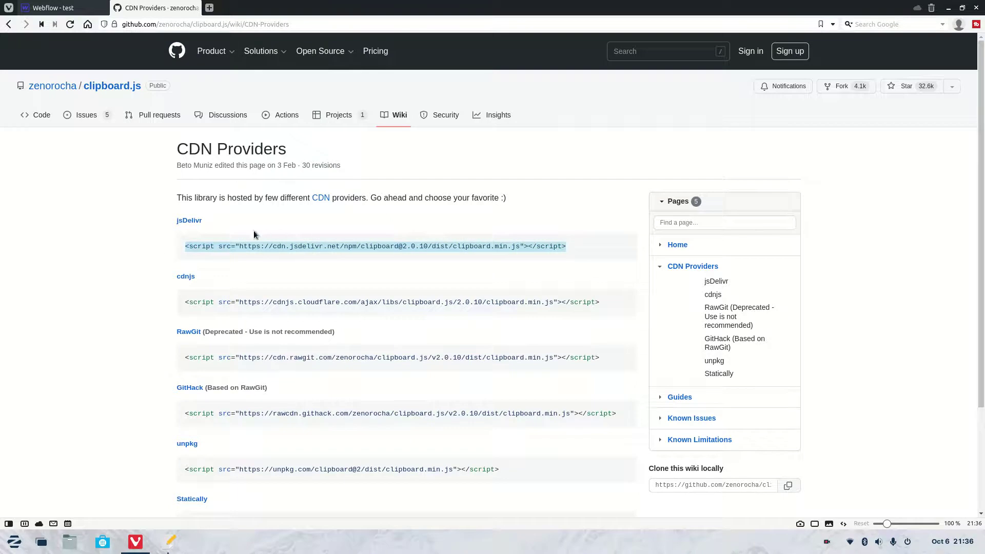
click(53, 7)
key(ctrl+v)
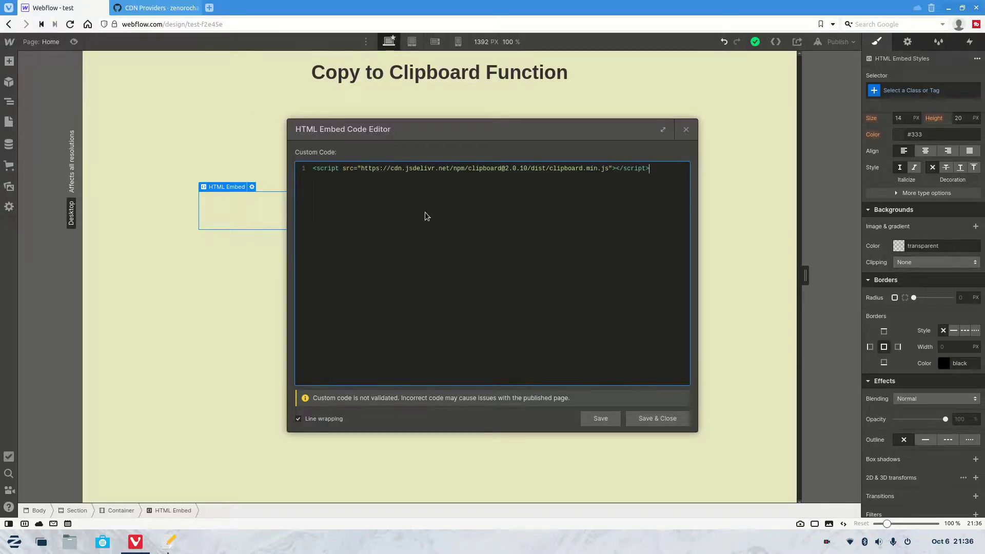
click(642, 418)
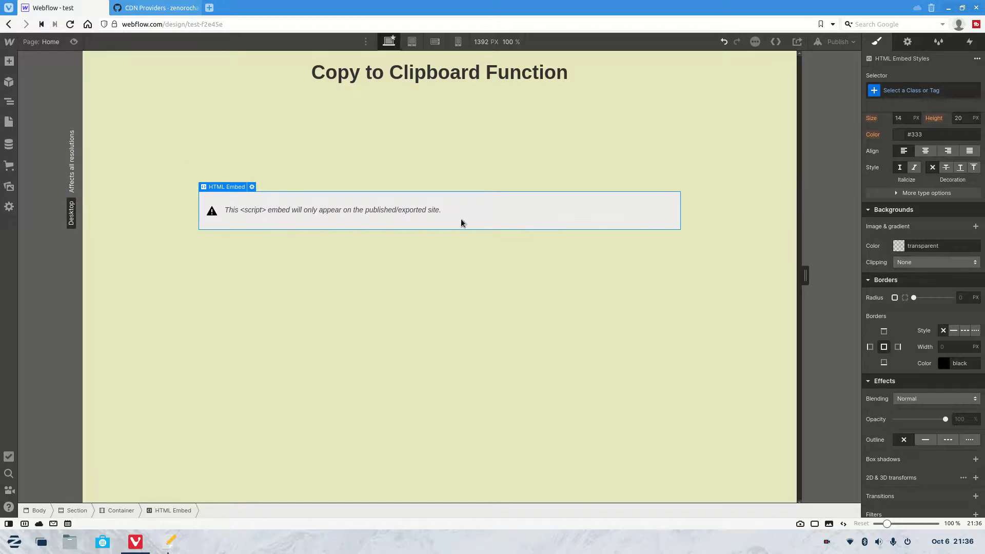
Go back to clipboardjs.com's Setup section and copy the new ClipboardJS('.btn'); line.
click(157, 8)
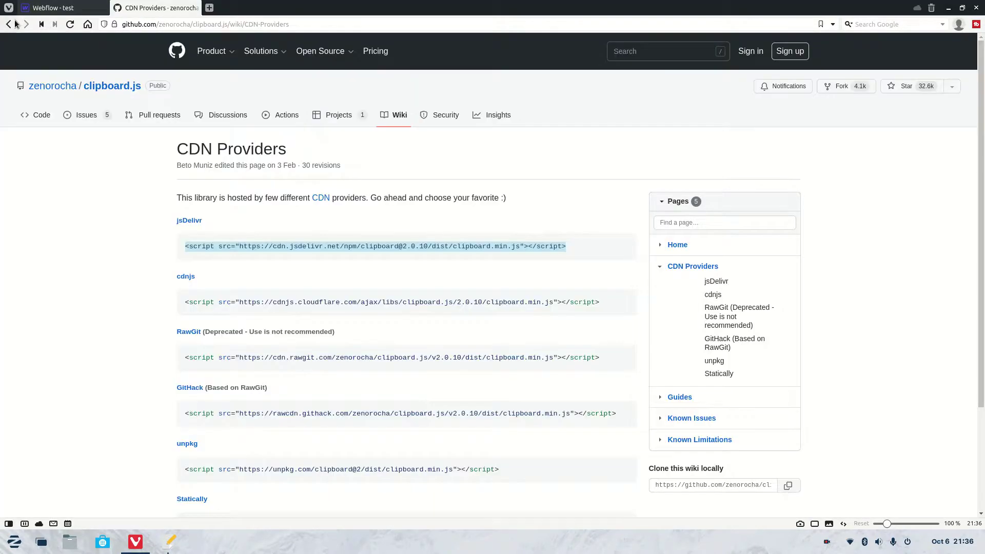
click(12, 26)
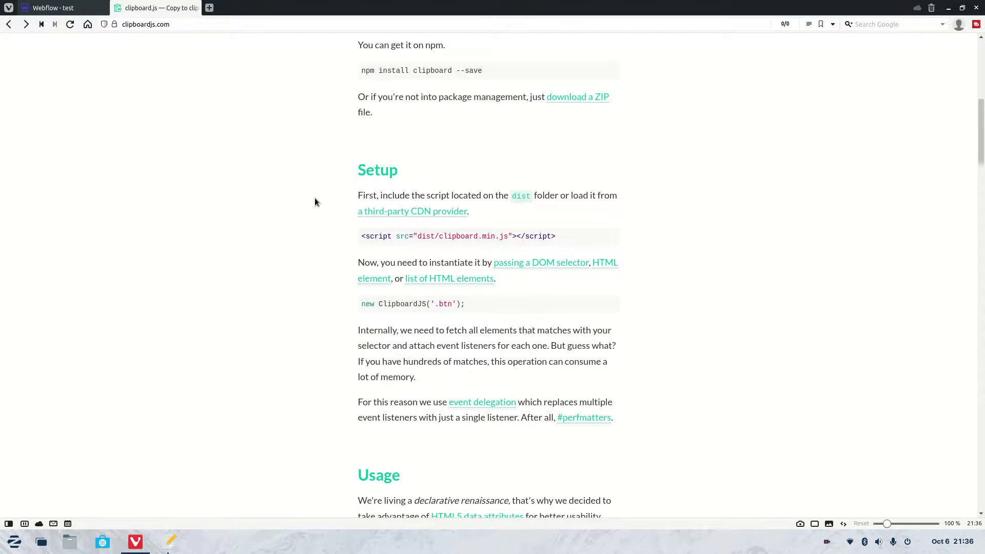
scroll(314, 198, down, 2)
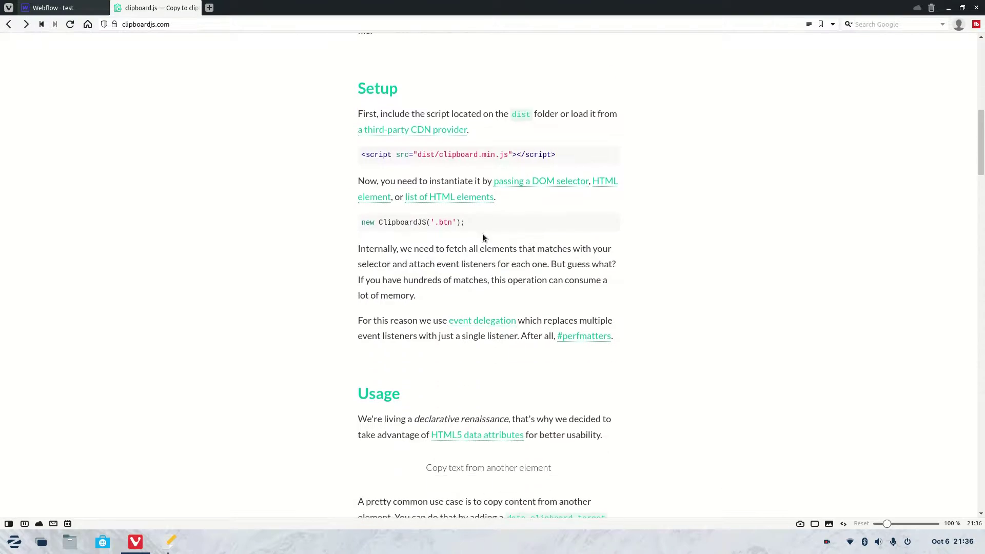
drag(480, 221, 349, 226)
key(ctrl+c)
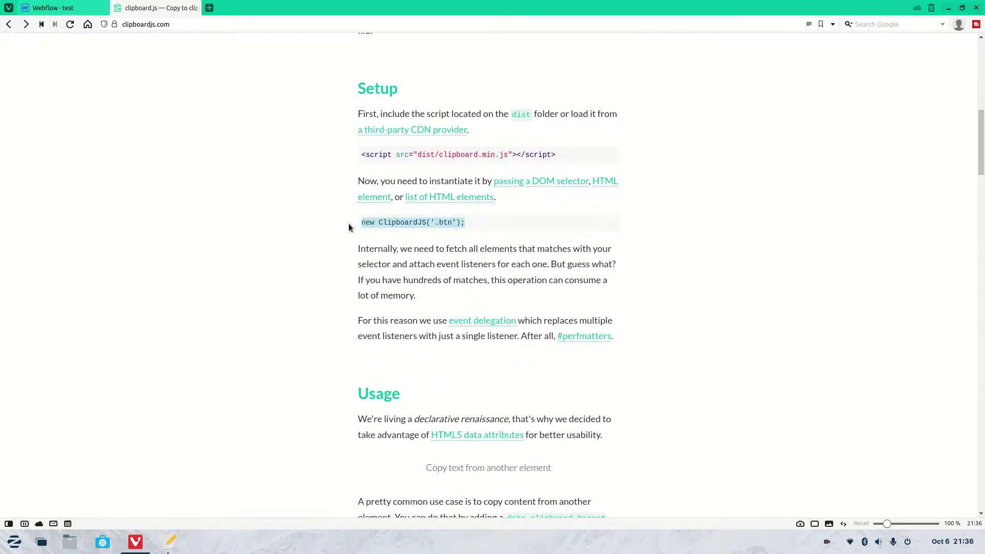
click(340, 234)
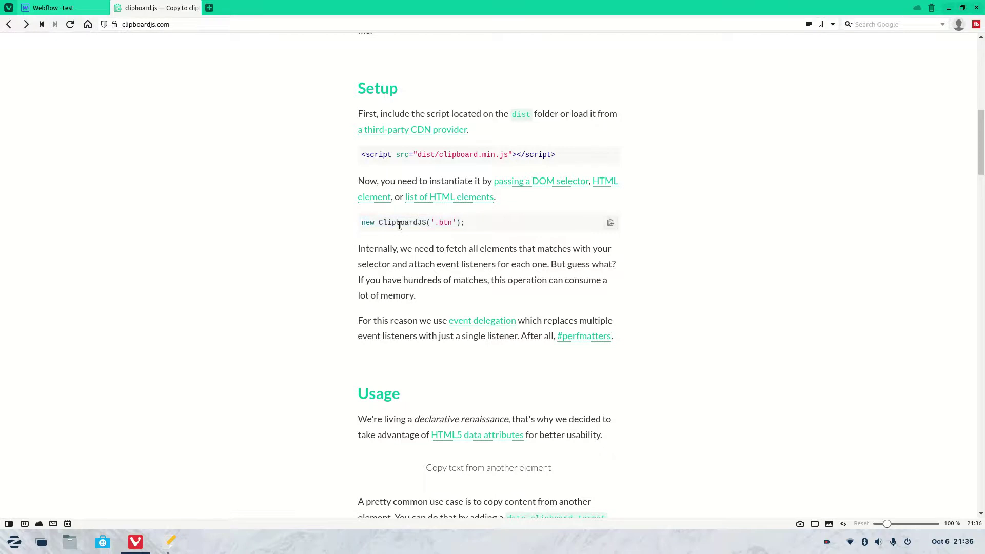
Wrap new ClipboardJS('.btn'); in script tags in the Home page's Before </body> code and save.
click(56, 7)
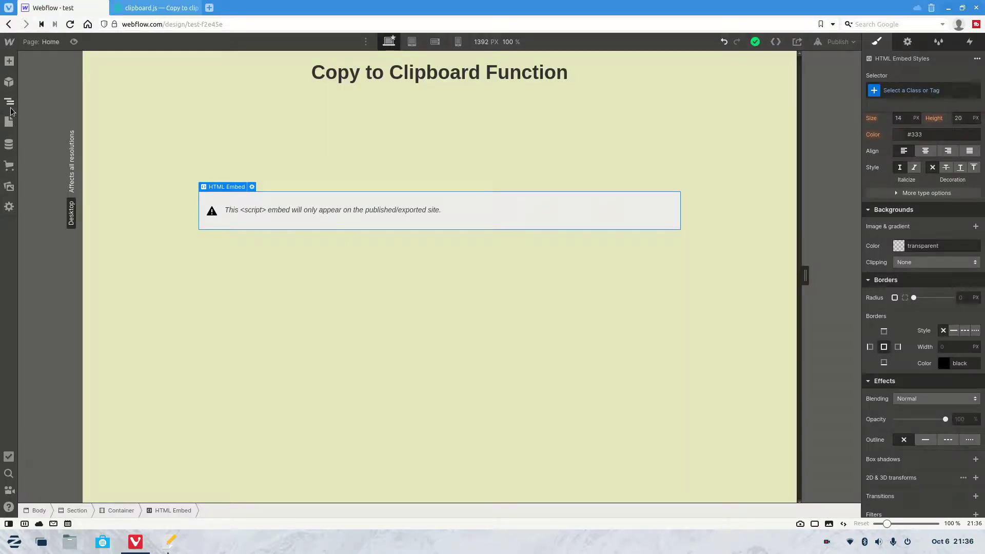
click(9, 121)
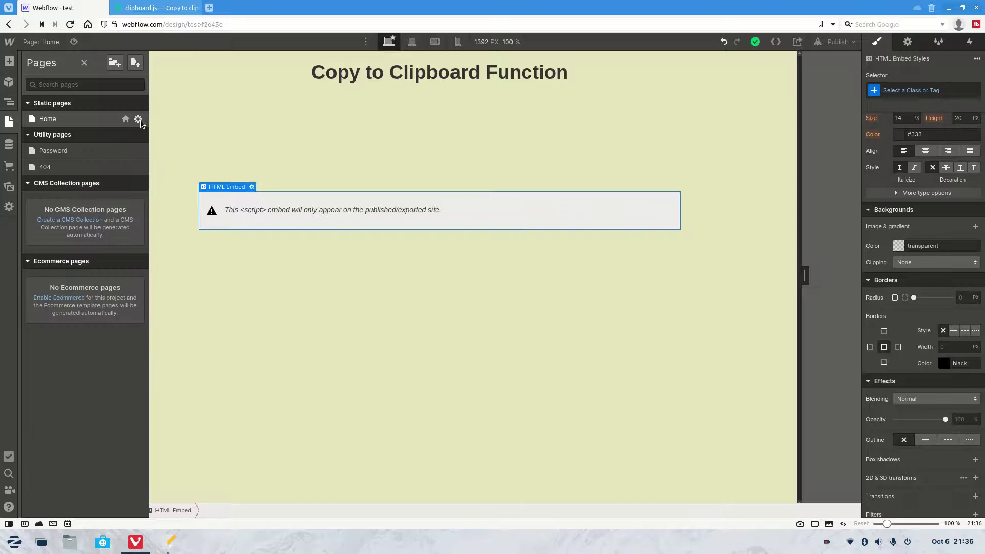
click(138, 119)
scroll(264, 202, down, 15)
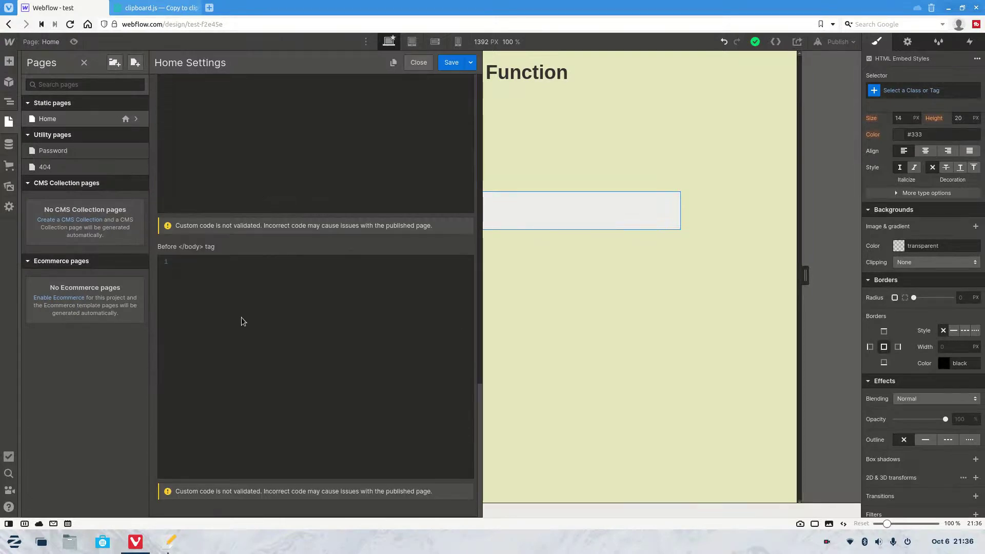
click(252, 266)
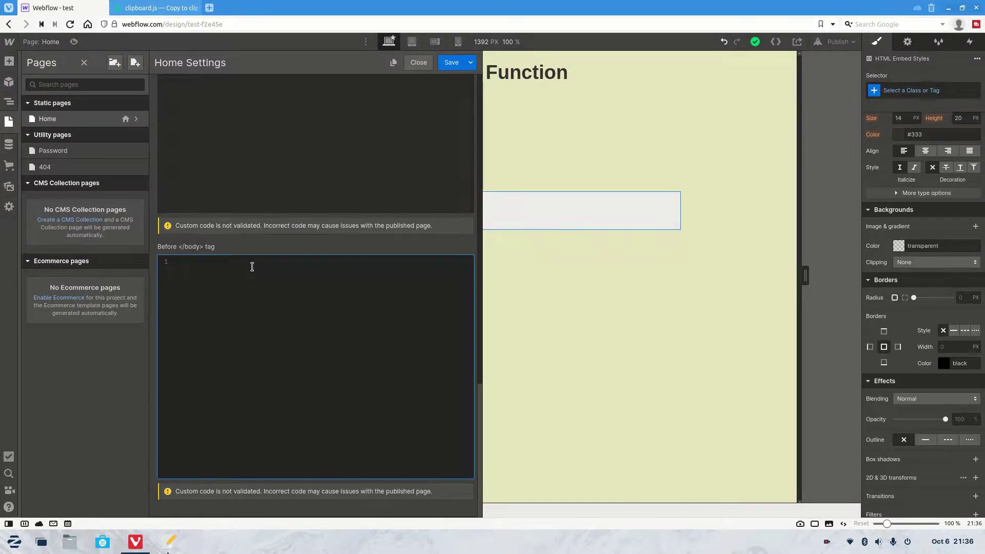
text(scrip)
text(<sc)
text(ript>)
key(Return)
key(ctrl+v)
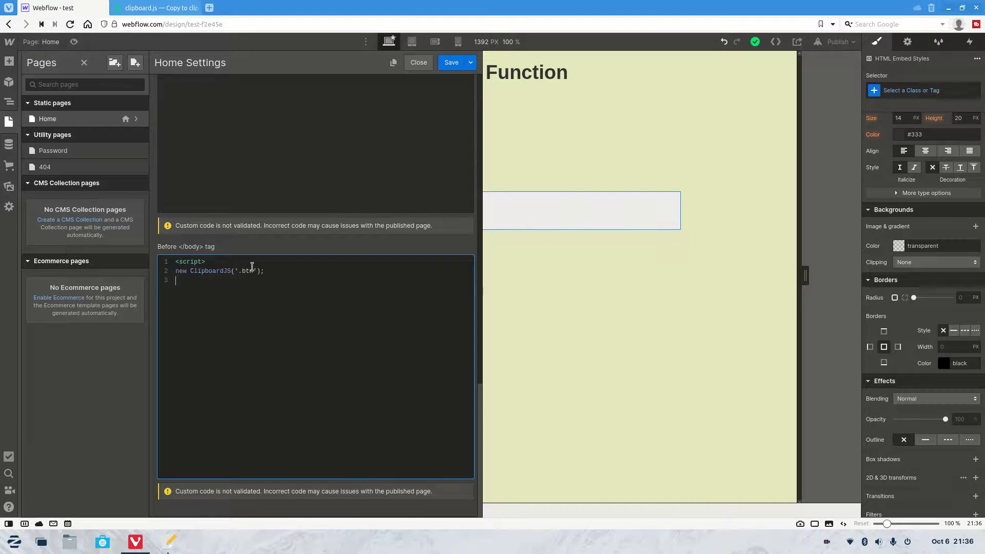
text(</script>)
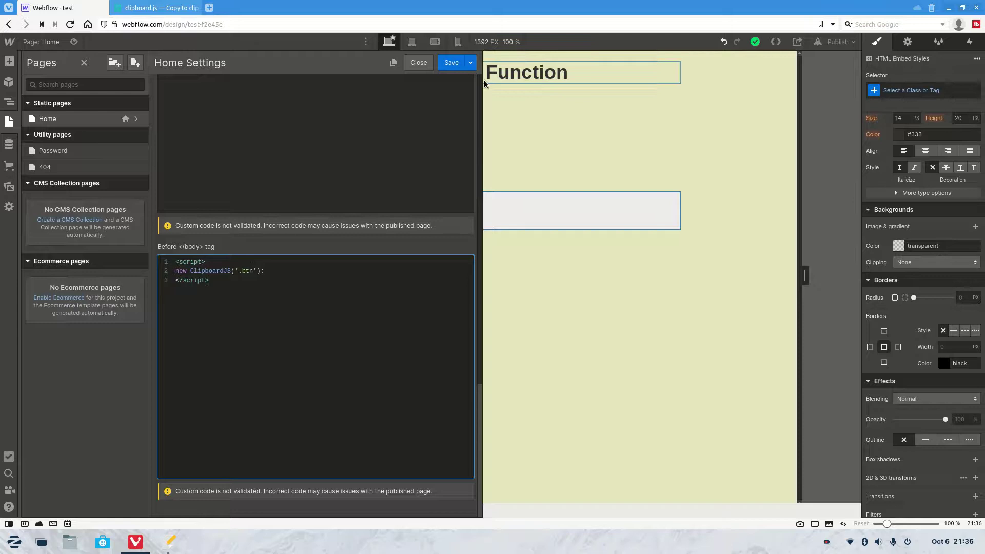
click(451, 62)
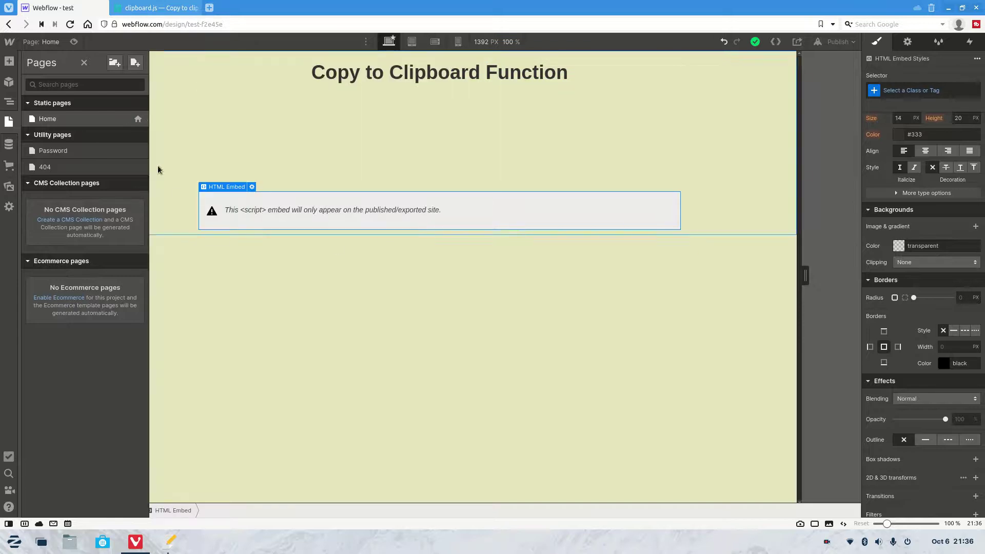
Add a Div Block and move it into the Container directly under the HTML Embed.
click(9, 61)
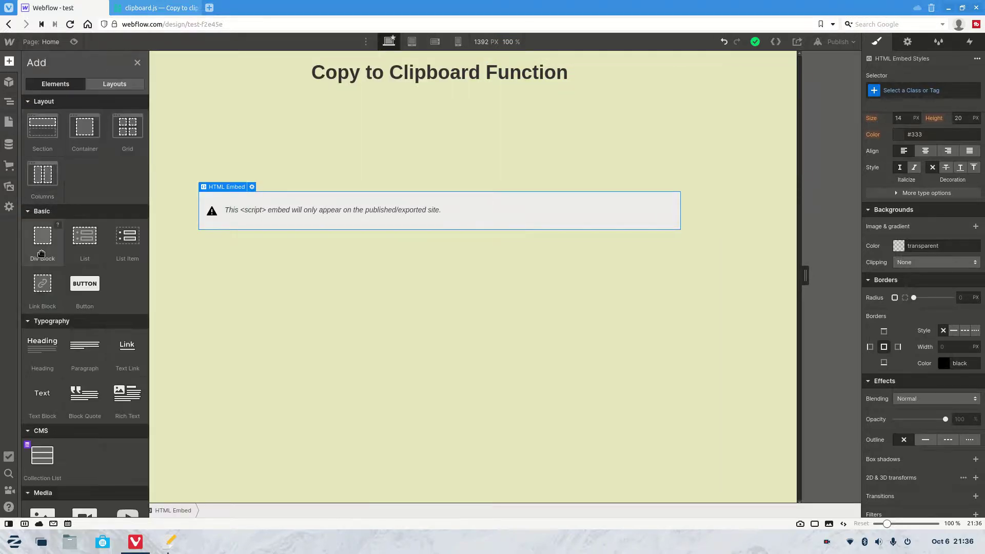
drag(42, 236, 189, 229)
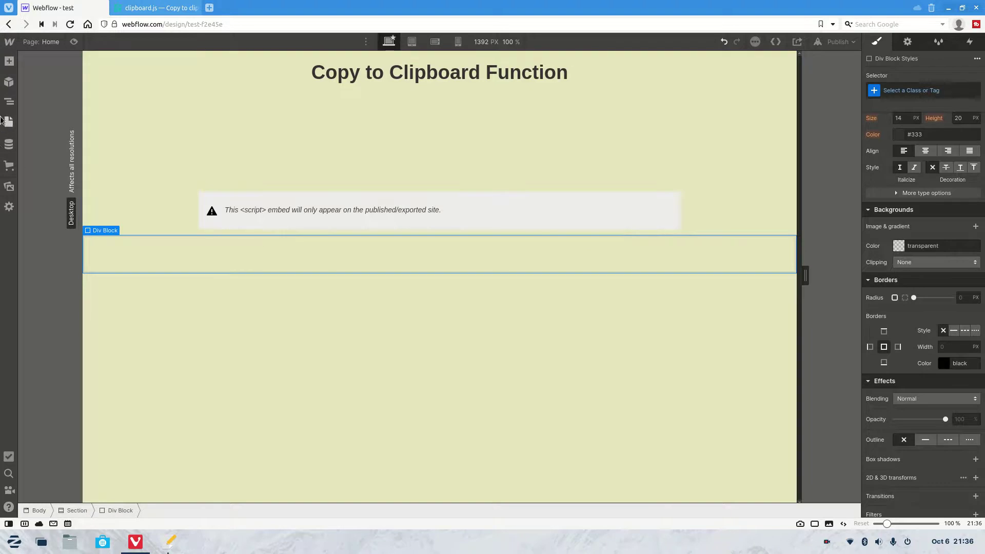
click(9, 103)
mouse_move(58, 157)
mouse_down()
mouse_move(48, 143)
mouse_move(74, 163)
mouse_up()
key(a)
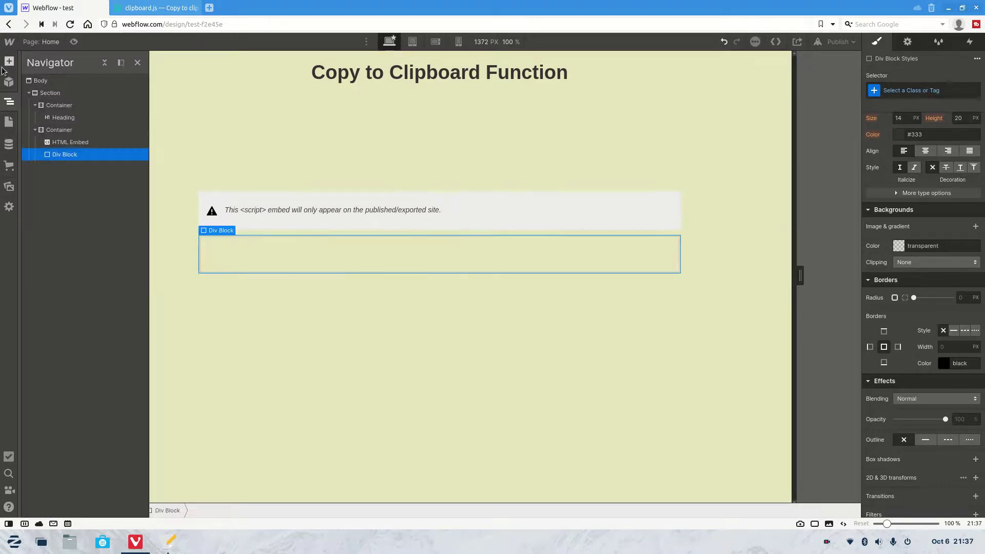
scroll(64, 169, down, 10)
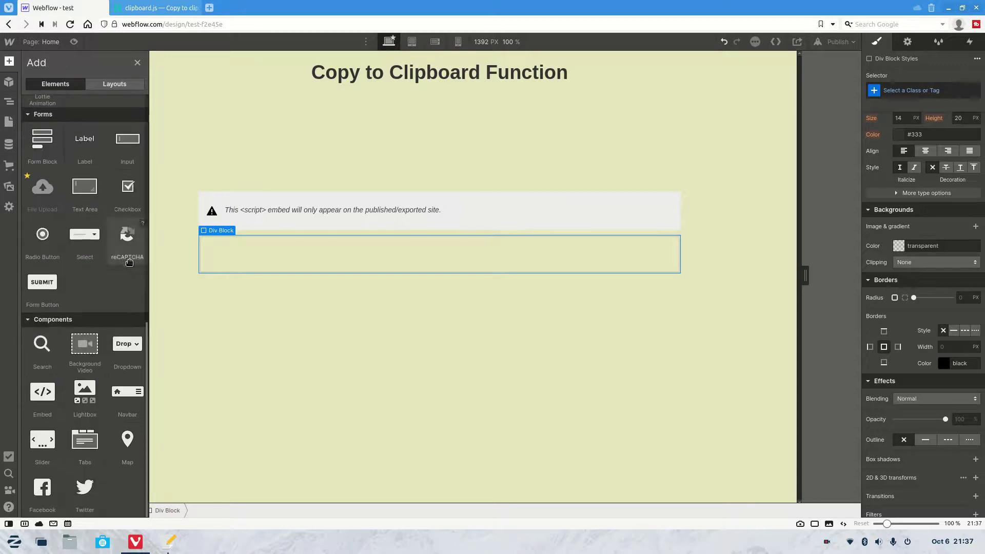
Drop an HTML Embed into the Div Block holding the copy-me input with value 'copy this text!'.
drag(45, 392, 328, 261)
click(170, 542)
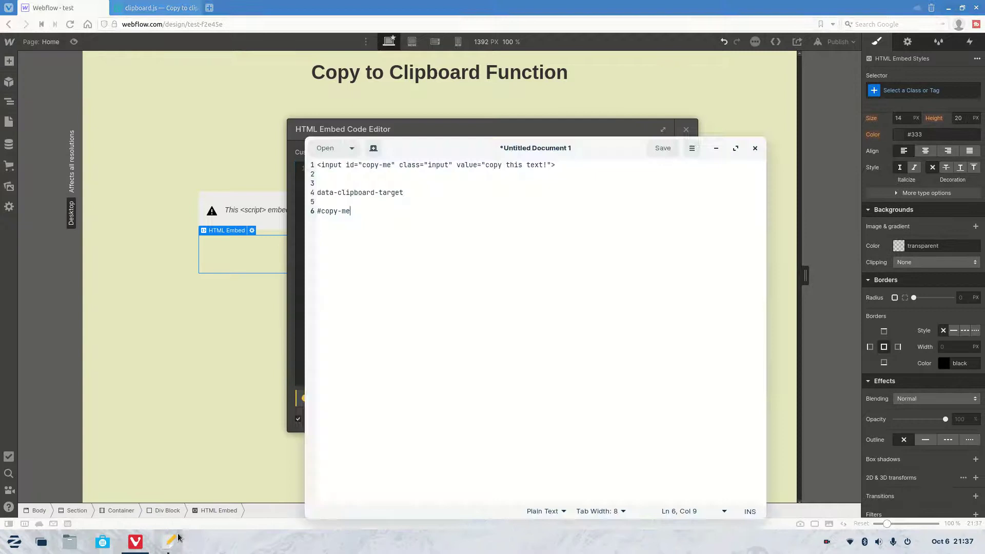
drag(586, 164, 301, 162)
click(365, 129)
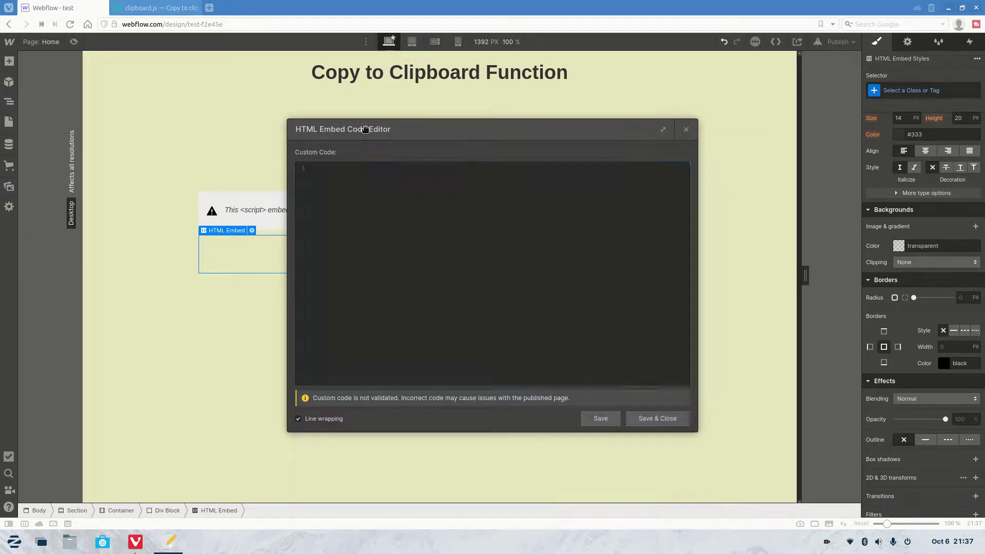
click(385, 205)
key(ctrl+v)
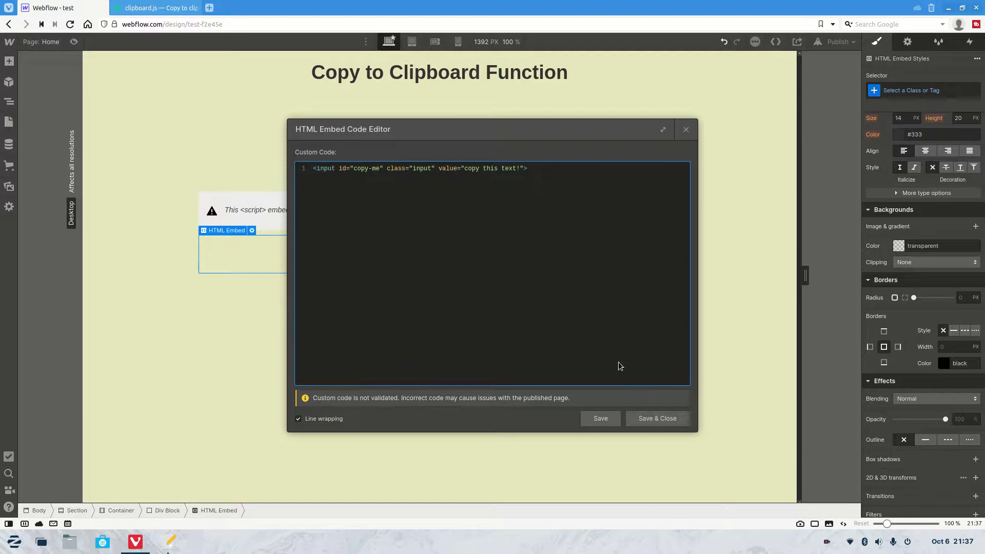
click(657, 419)
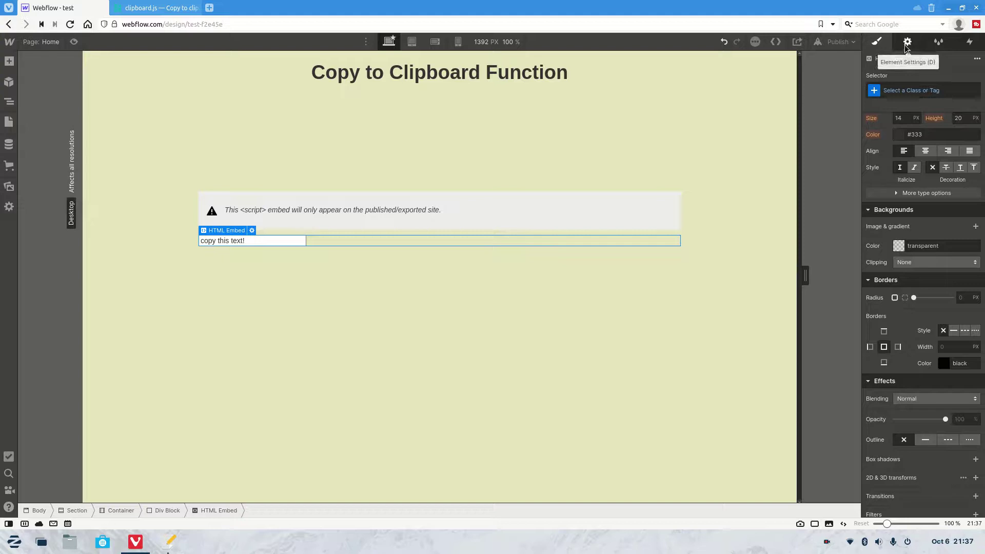
Drag a Button element below the copy-me input embed and verify its placement in the Navigator.
scroll(901, 162, up, 6)
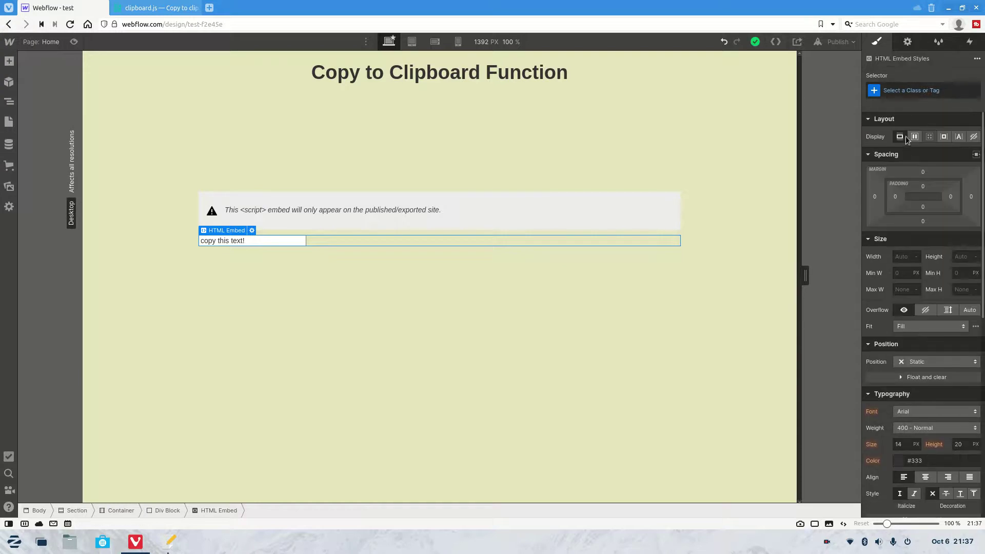
click(9, 61)
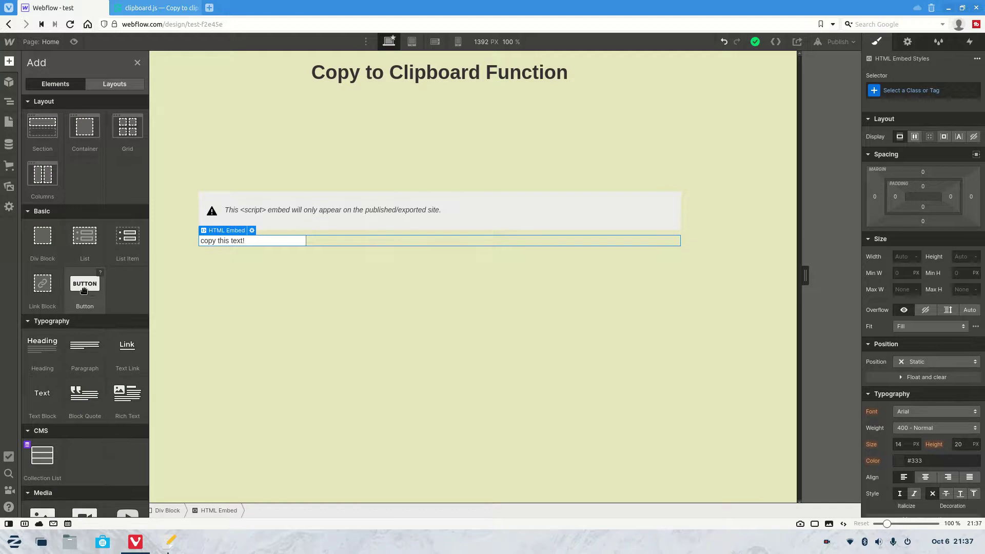
scroll(85, 291, down, 1)
scroll(85, 291, down, 1)
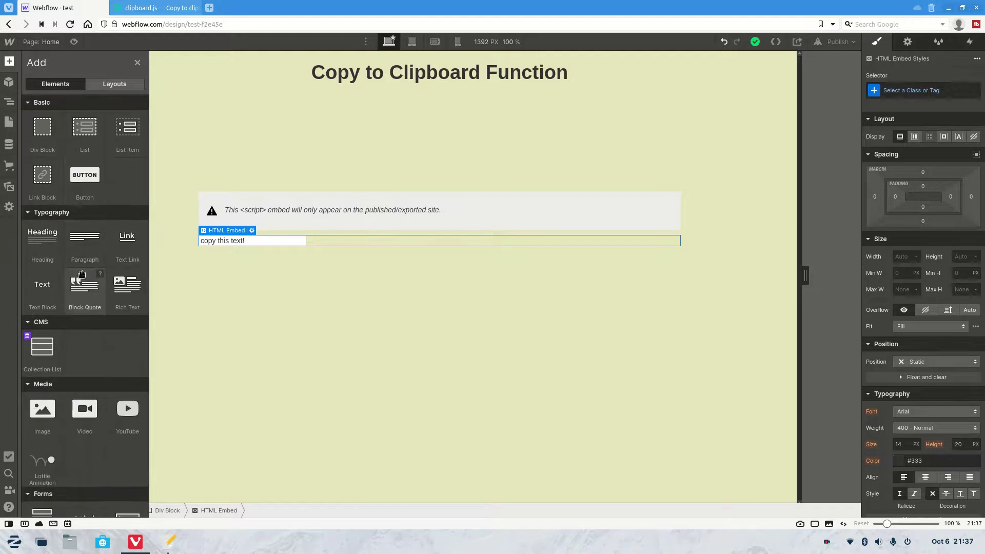
scroll(82, 214, down, 3)
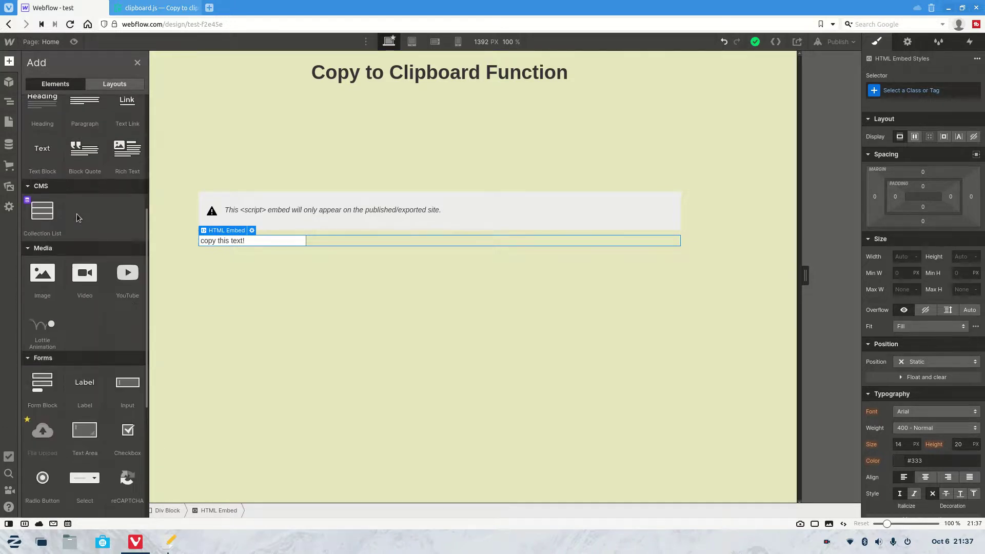
scroll(75, 213, up, 5)
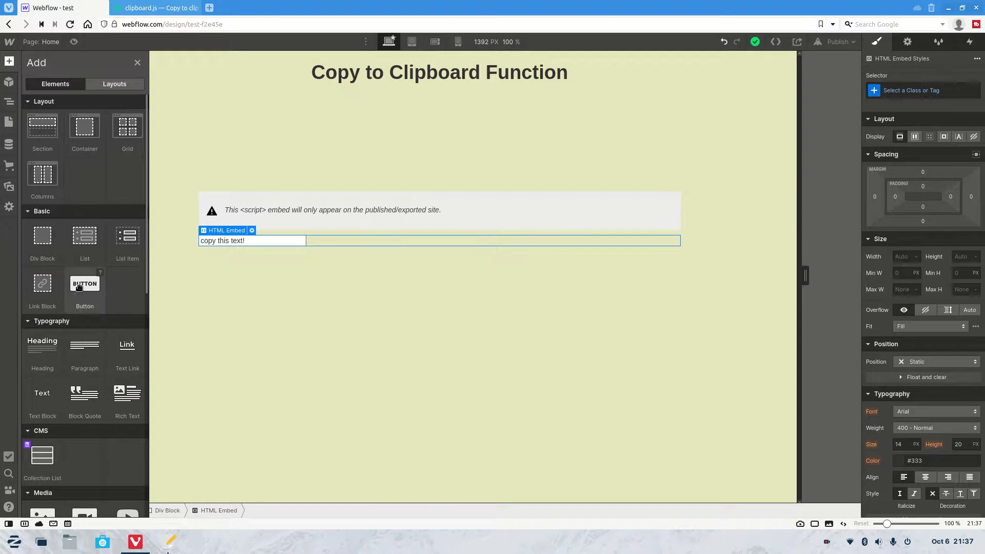
drag(81, 286, 296, 241)
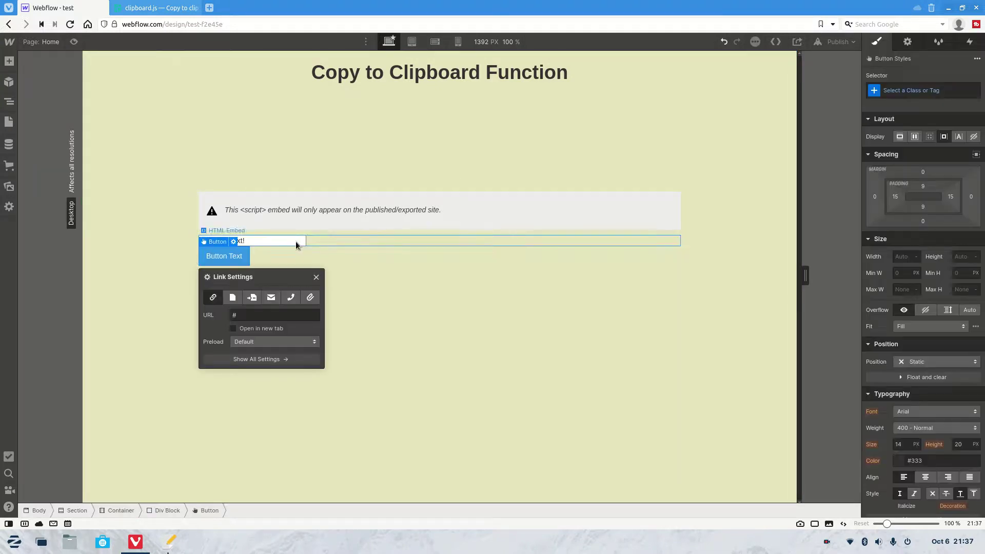
click(9, 101)
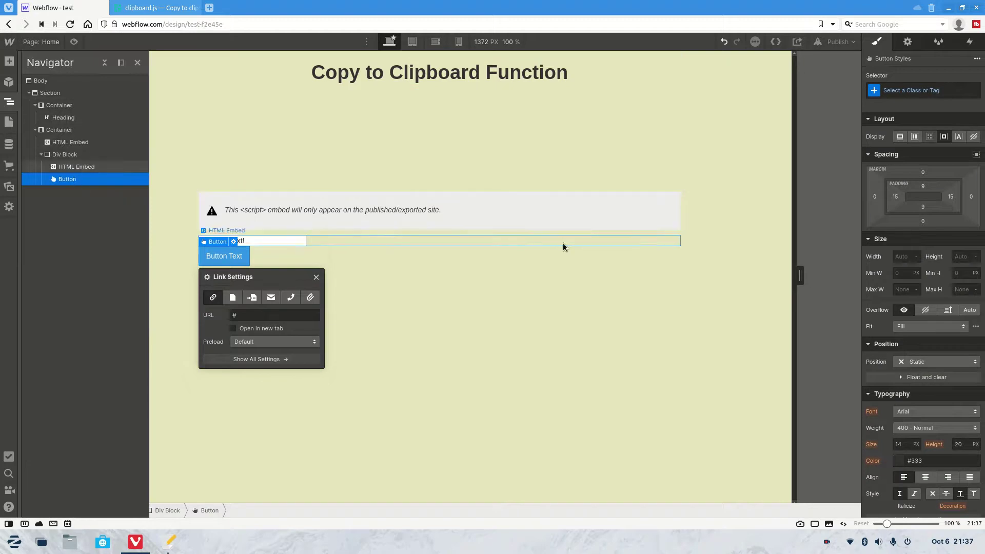
click(545, 241)
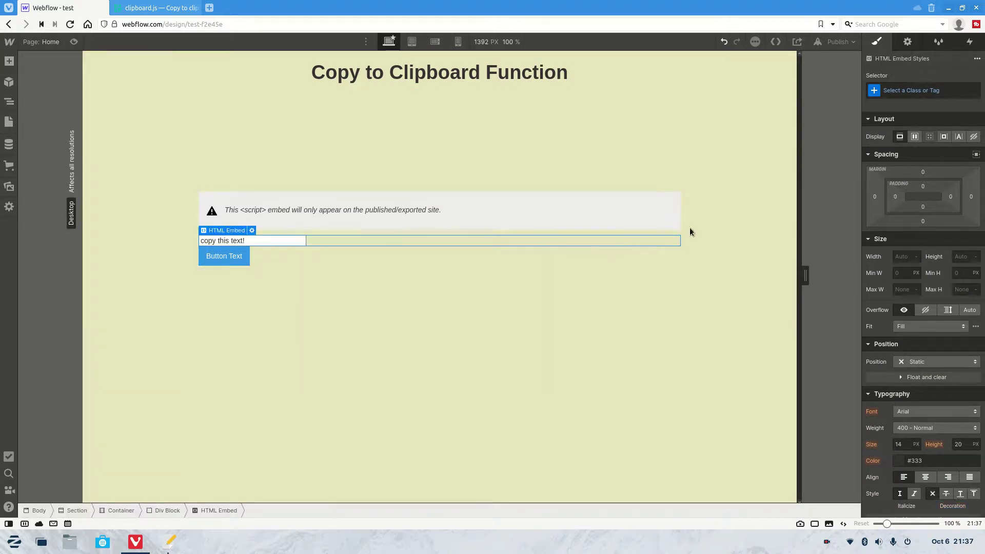
Set the Div Block to Display Flex with Align and Justify both centred.
click(534, 256)
click(916, 137)
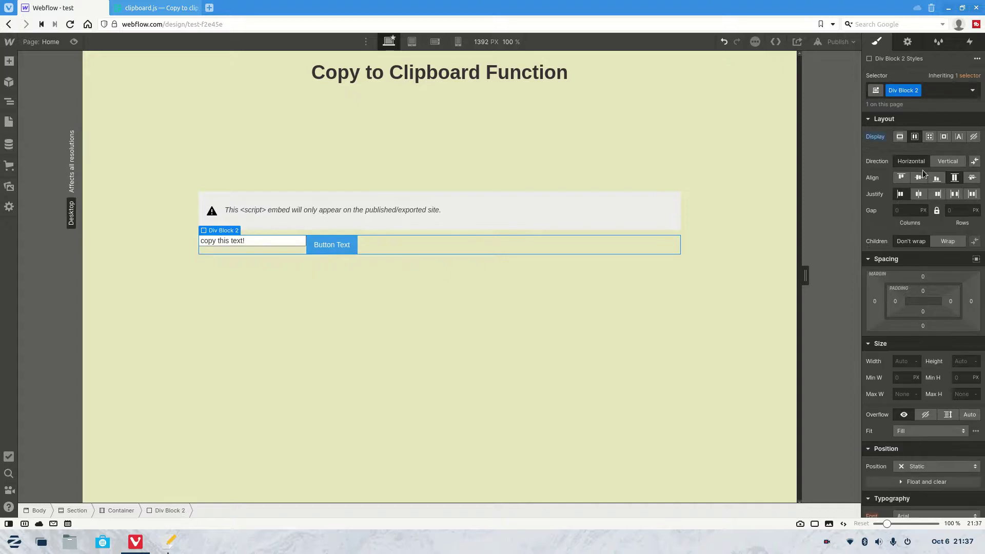
click(919, 177)
click(919, 194)
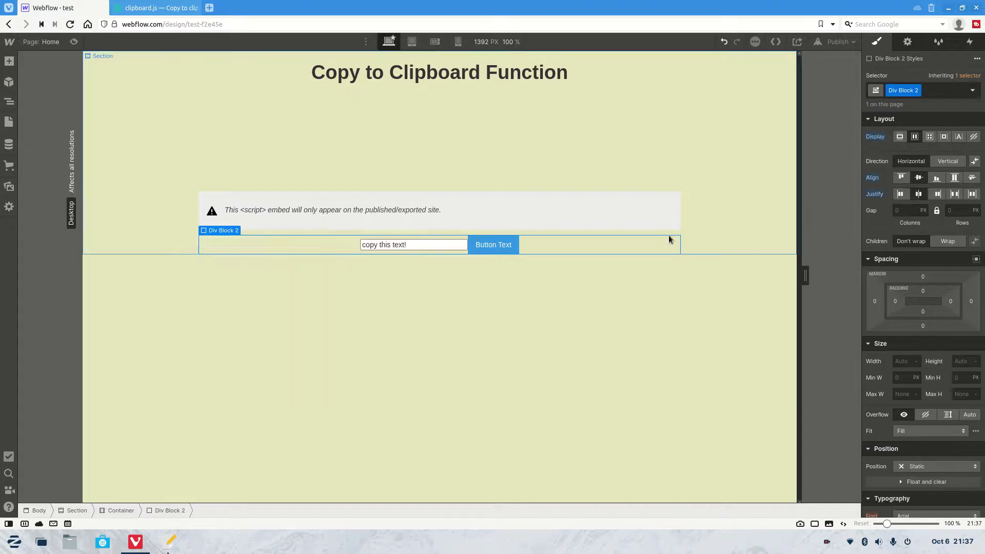
Select the Button and focus its Selector field to add a class.
click(429, 246)
click(499, 250)
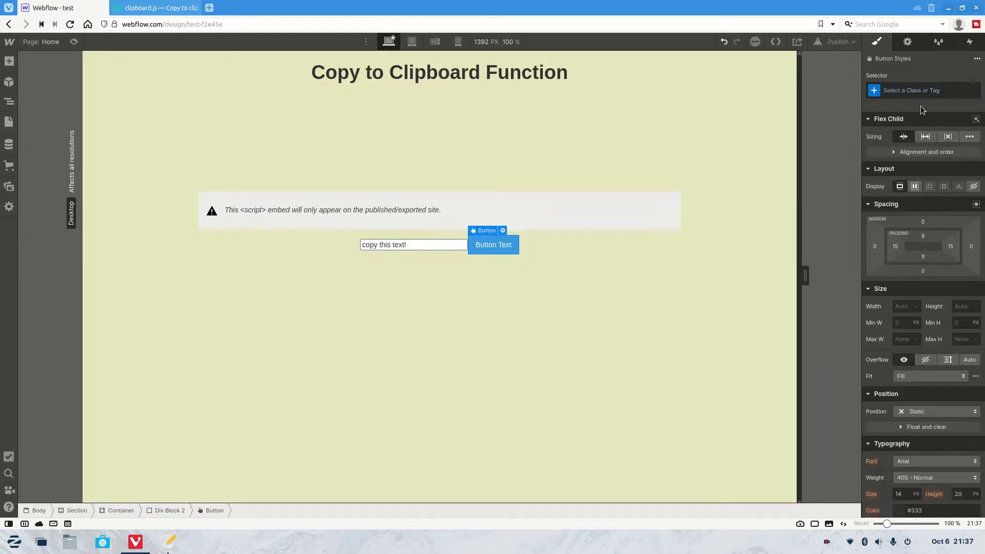
click(898, 91)
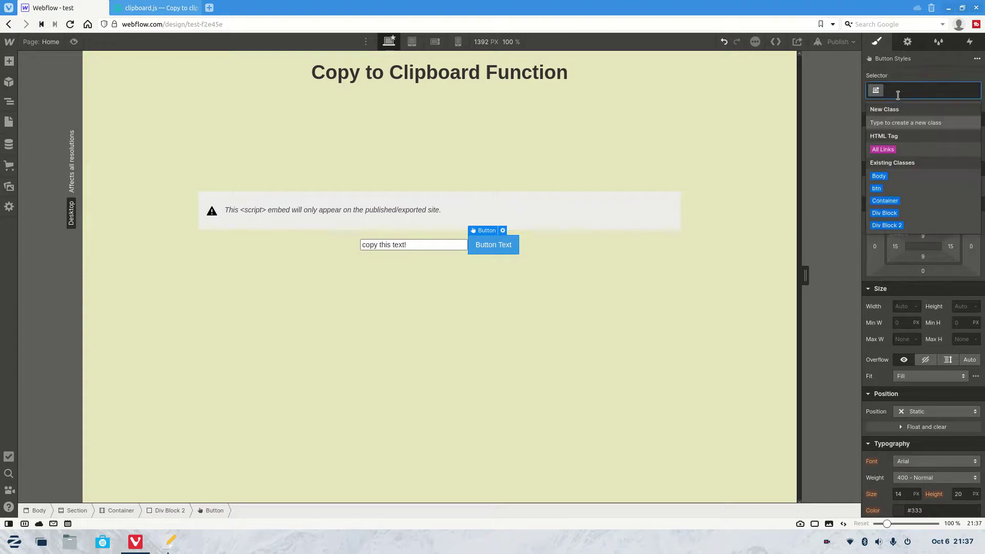
Apply the btn class to the button and review the copy-me embed's code.
text(btn)
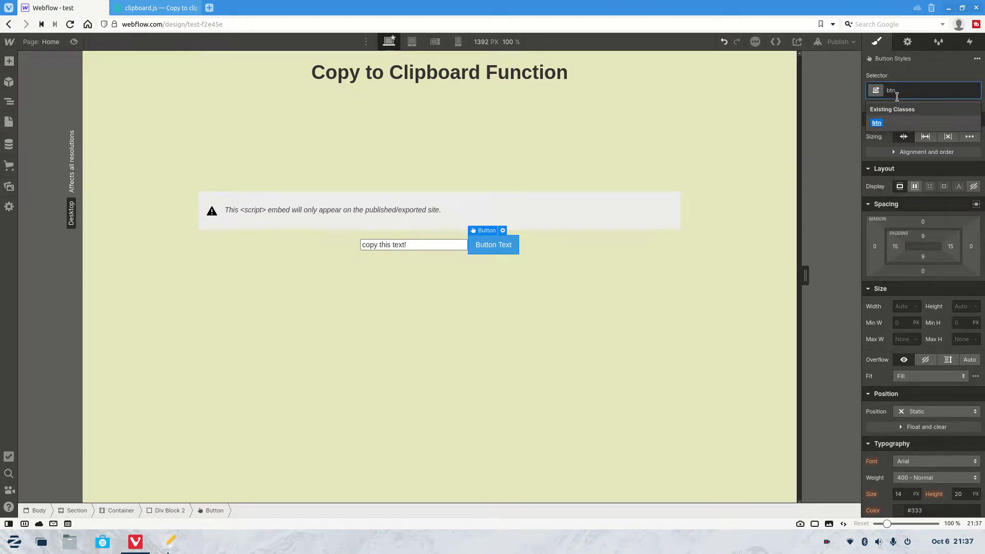
key(Return)
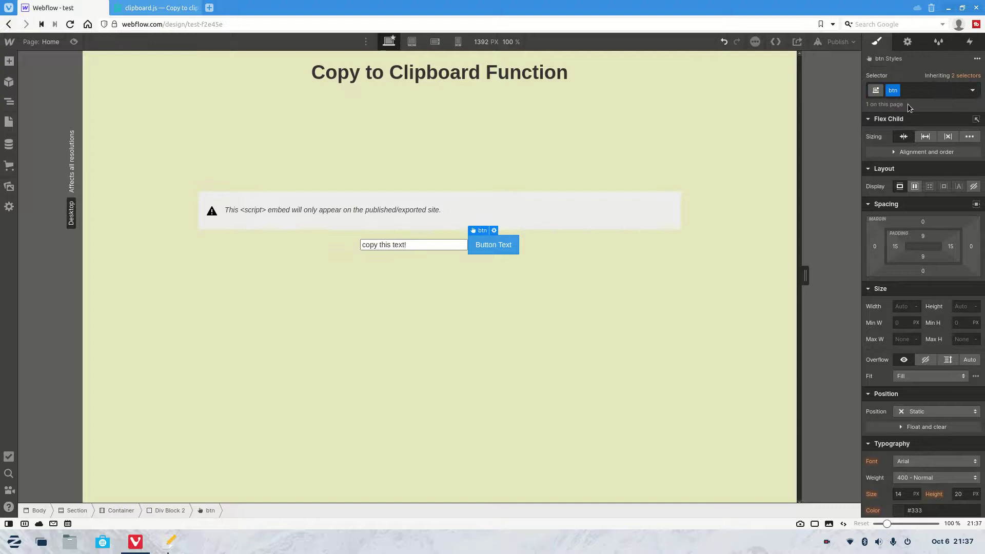
click(424, 245)
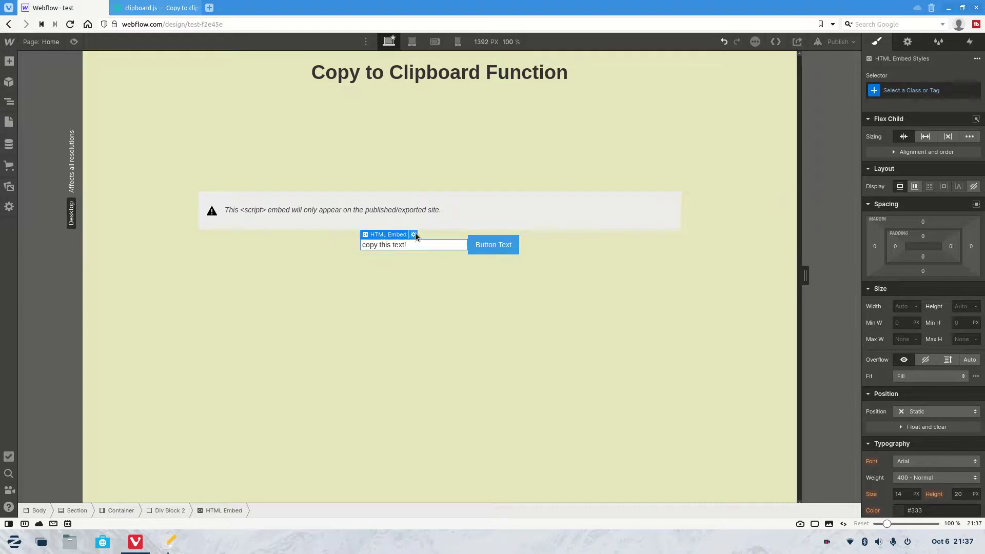
double_click(424, 245)
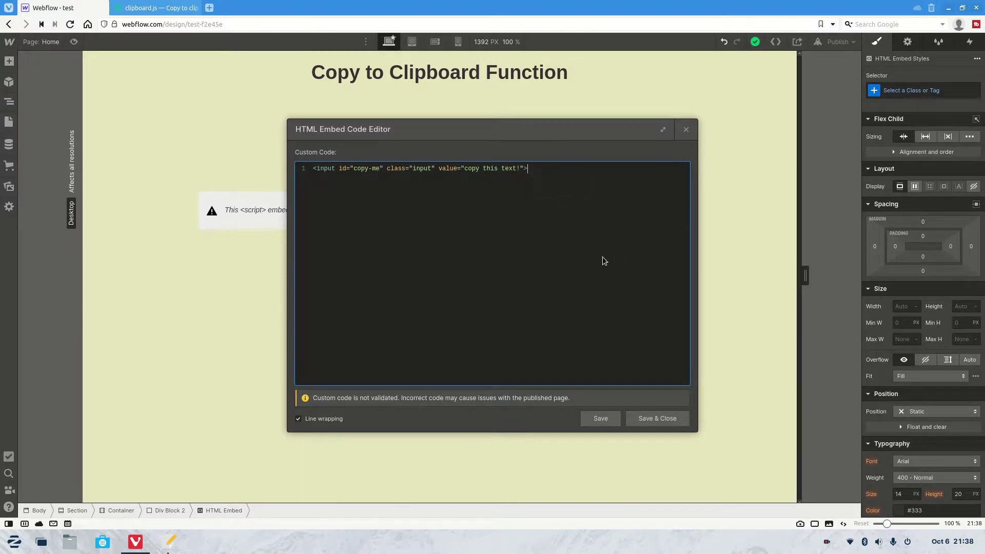
click(654, 418)
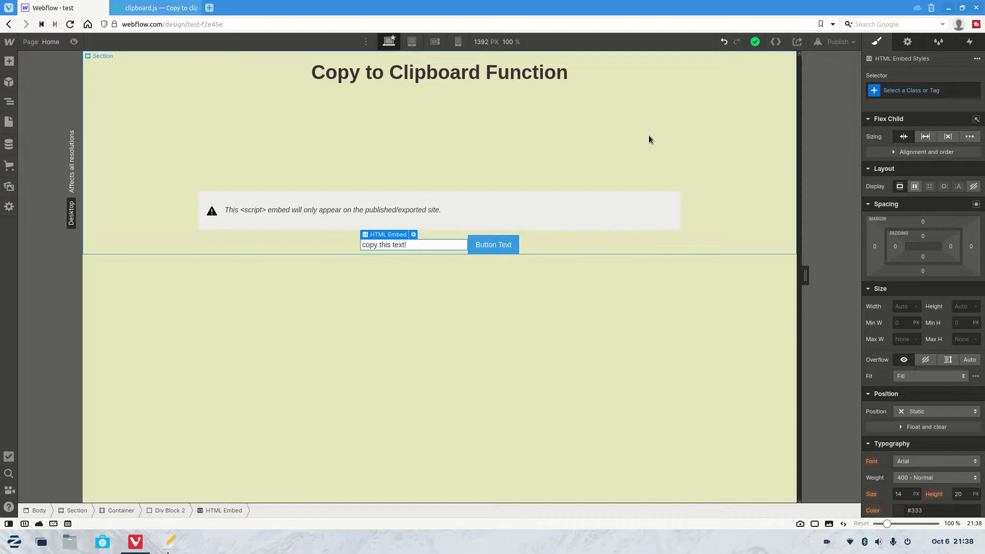
Clear the button's # link URL and add a new empty custom attribute.
click(493, 245)
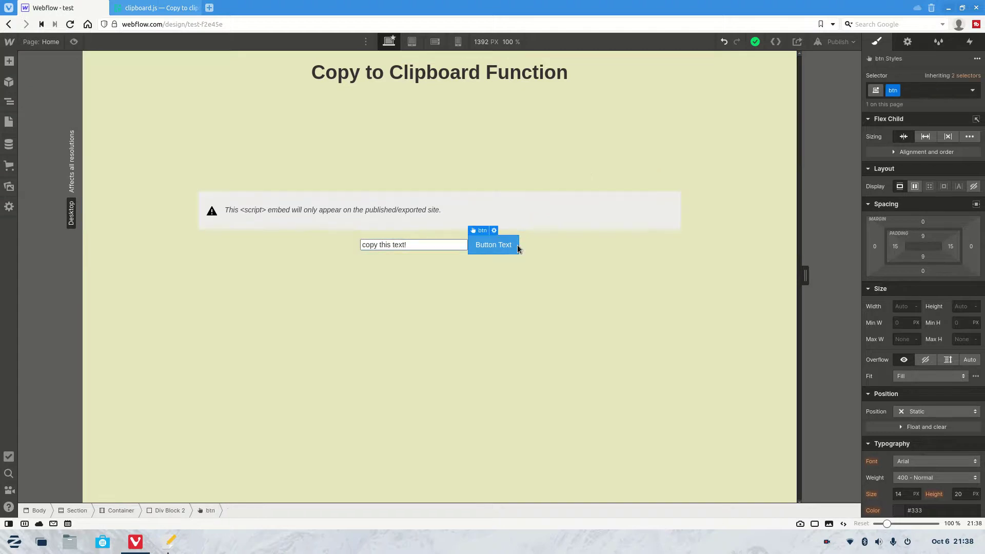
click(902, 46)
click(915, 132)
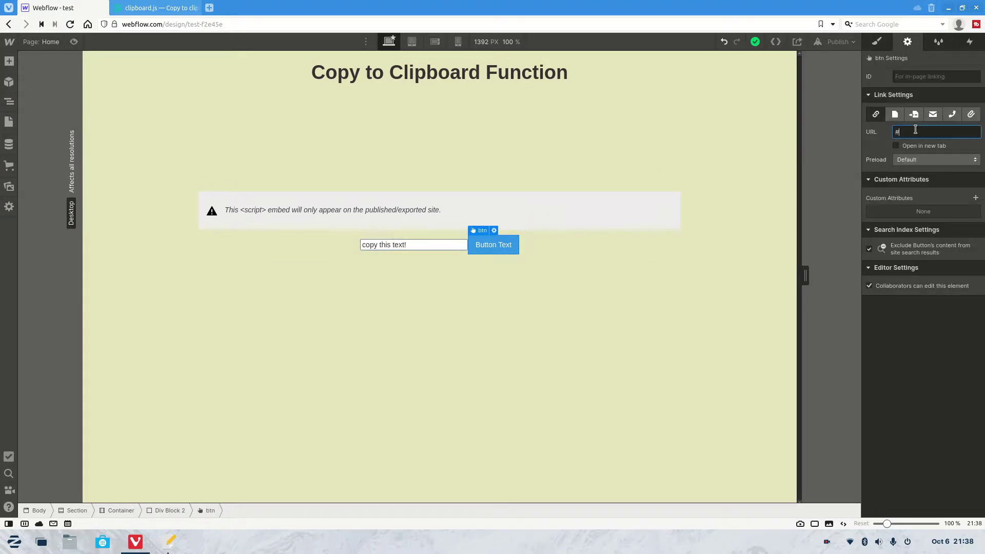
key(BackSpace)
click(976, 198)
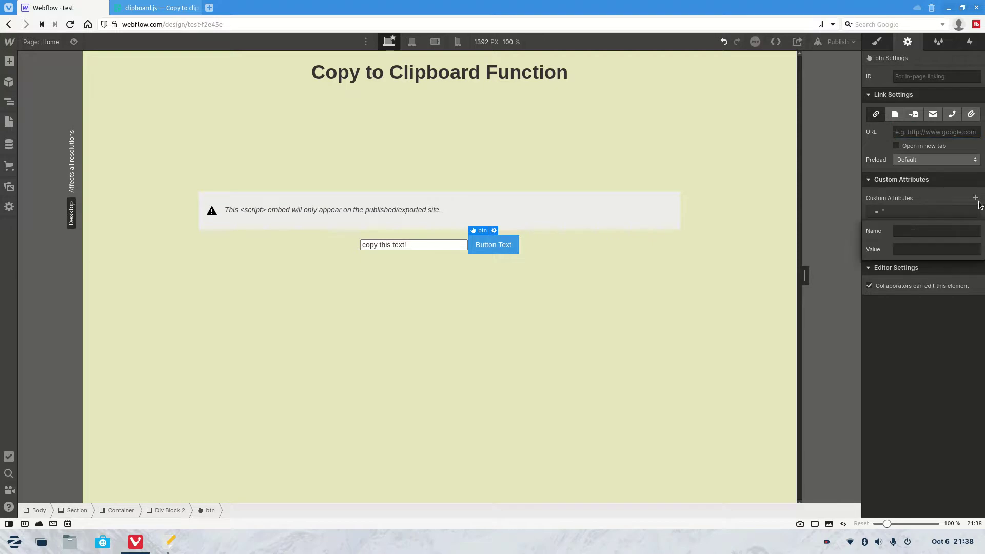
Find clipboardjs.com's Usage example where a class="btn" button uses data-clipboard-target.
click(154, 7)
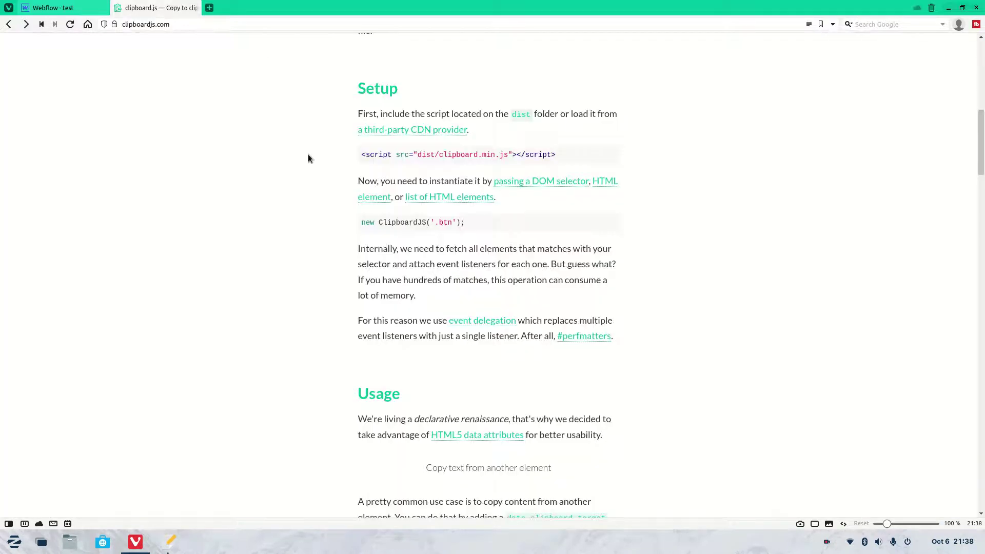
scroll(412, 239, down, 7)
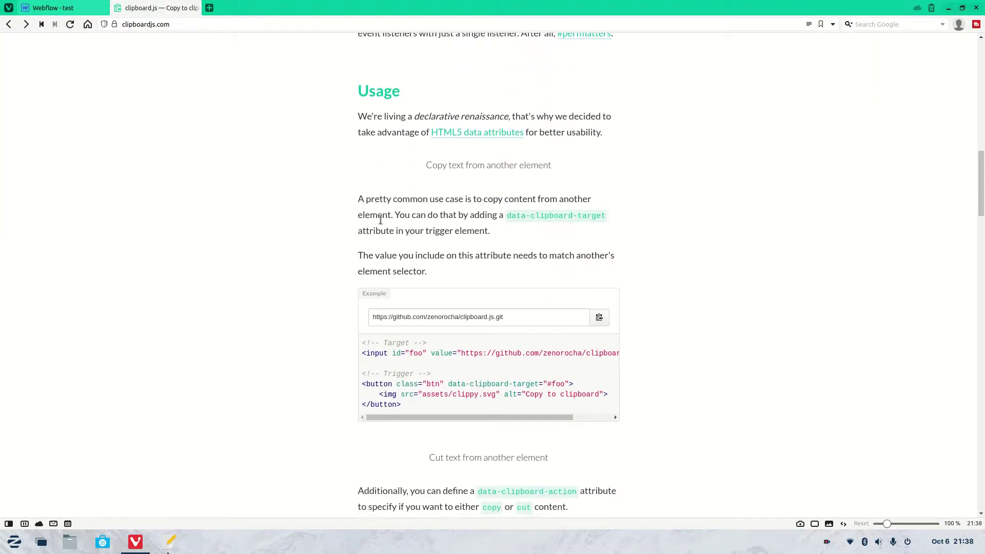
drag(591, 310, 409, 308)
click(432, 309)
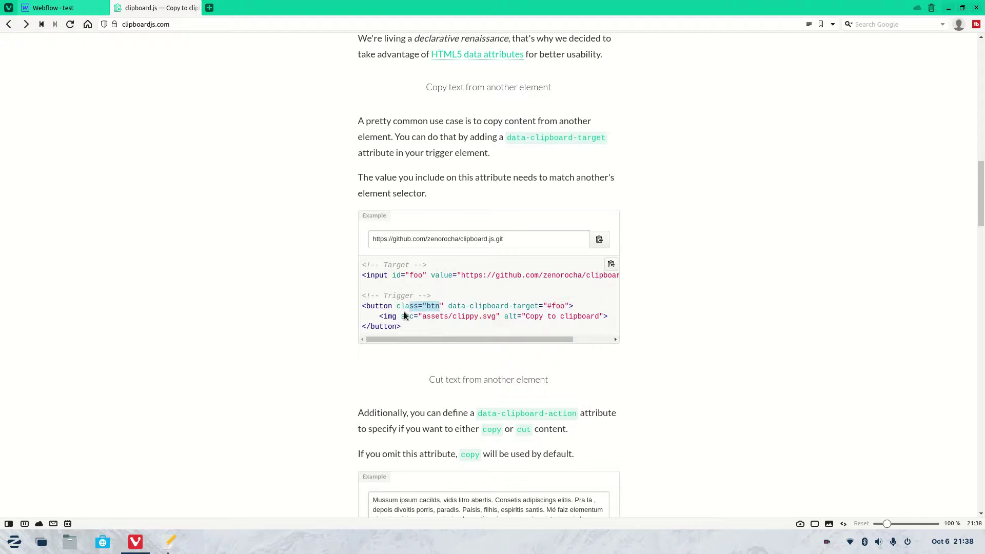
click(410, 316)
Copy data-clipboard-target from the notes and paste it as the custom attribute's Name.
click(170, 542)
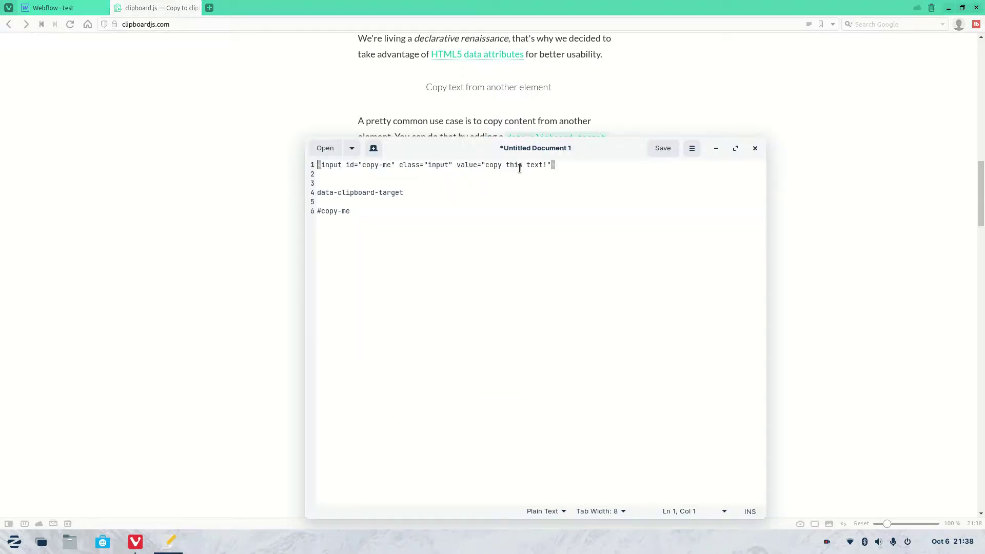
drag(410, 196, 303, 189)
key(ctrl+c)
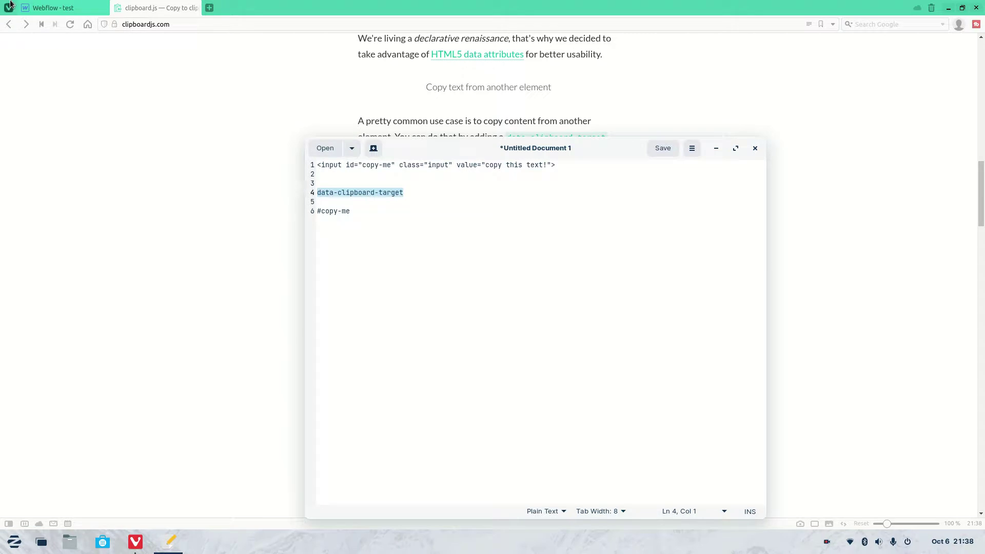
click(52, 8)
click(930, 231)
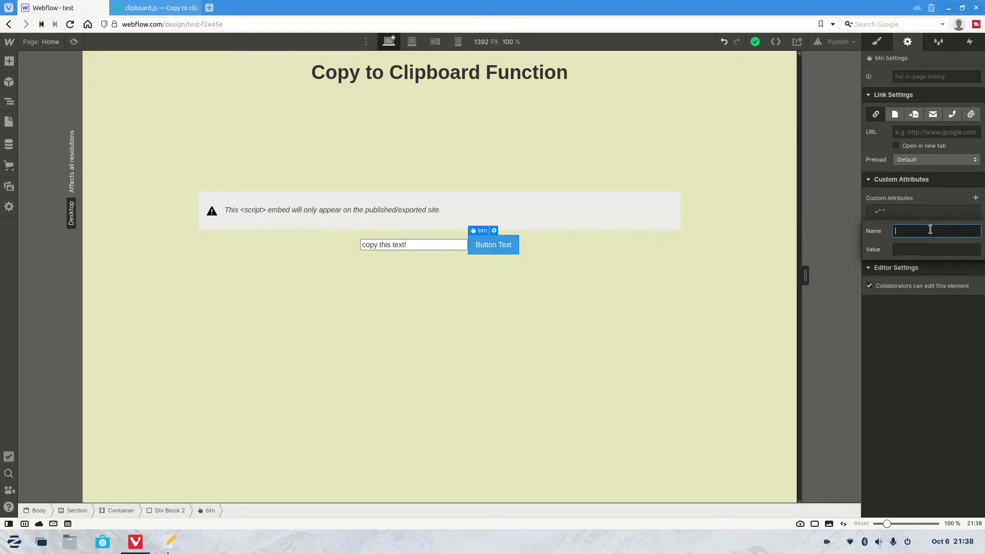
key(ctrl+v)
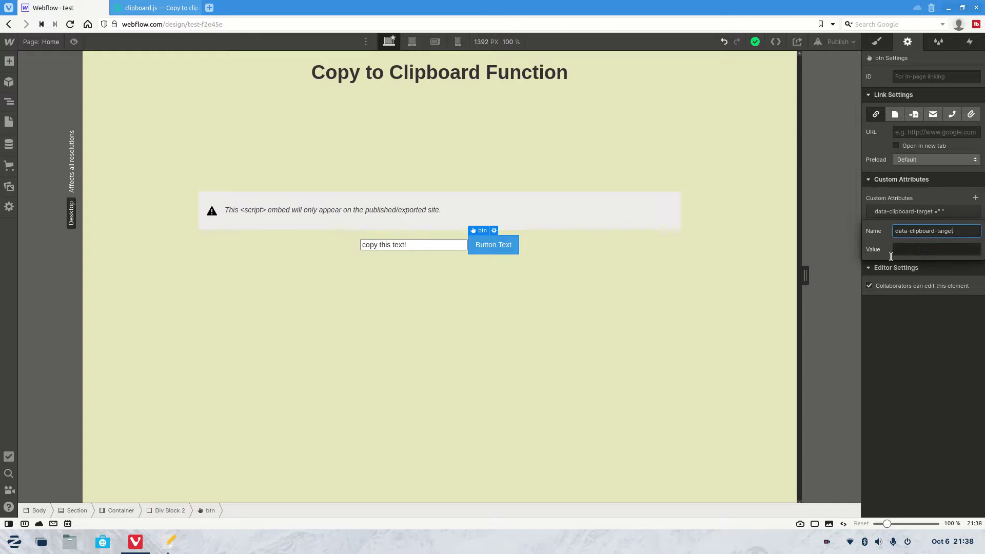
Copy the #copy-me selector from the notes and check the input embed's code.
click(170, 541)
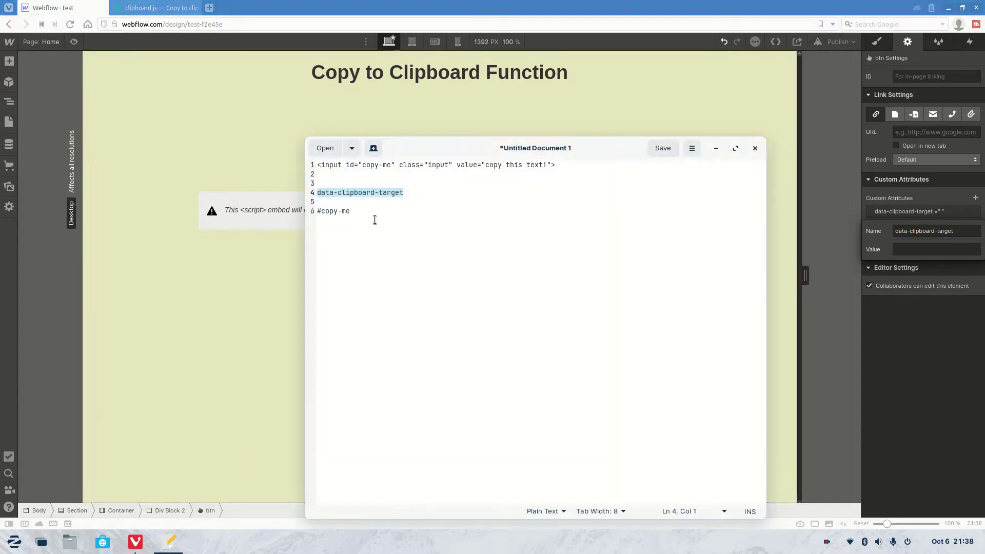
drag(367, 212, 308, 211)
key(ctrl+c)
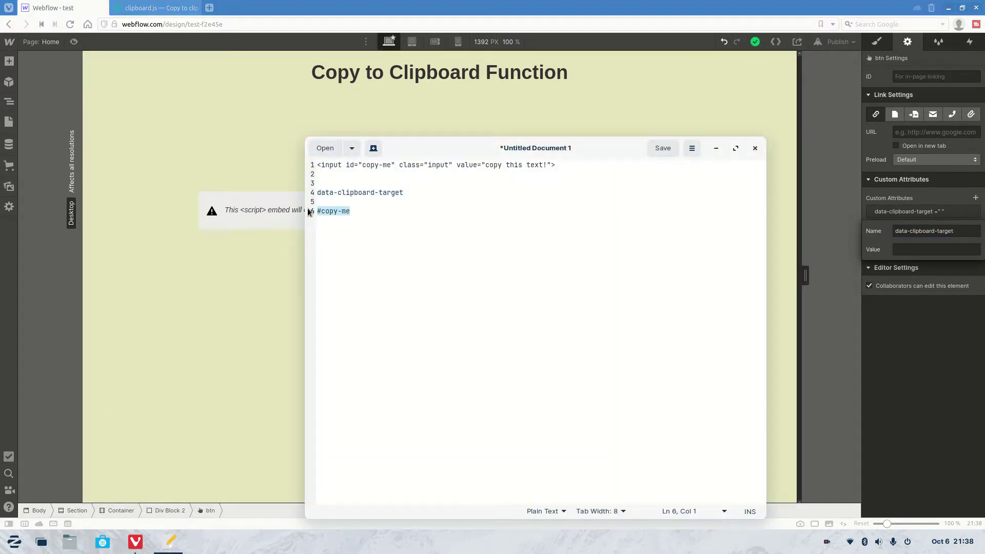
click(294, 221)
click(380, 239)
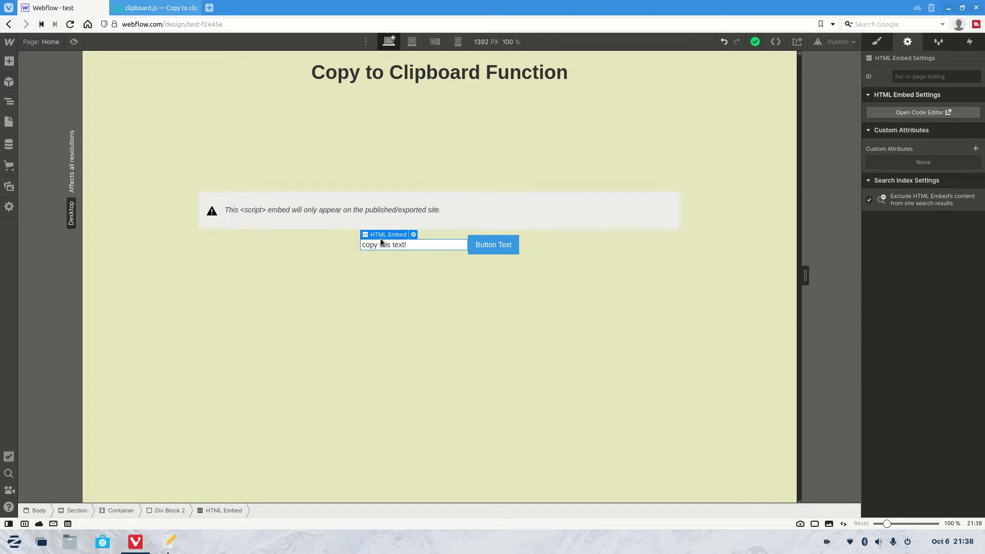
click(414, 234)
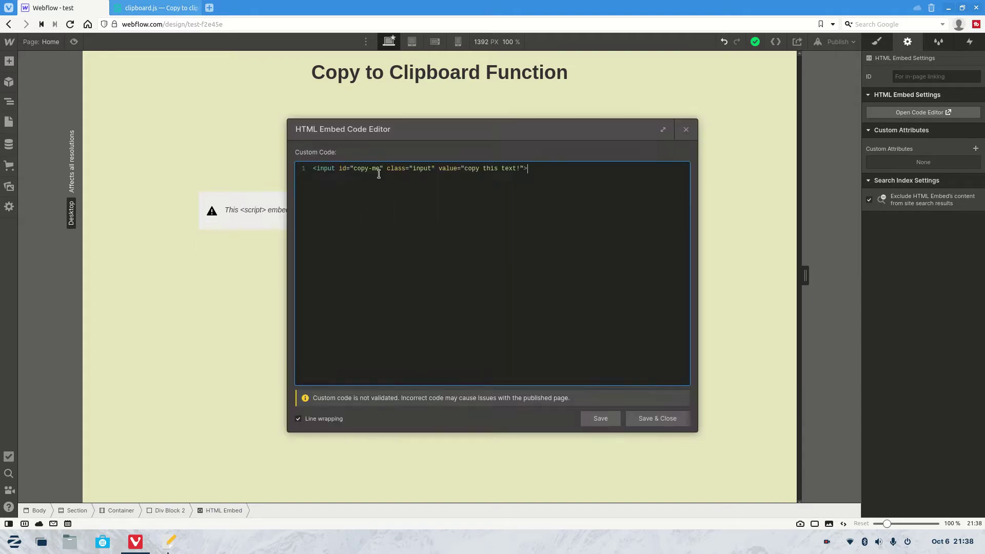
click(655, 420)
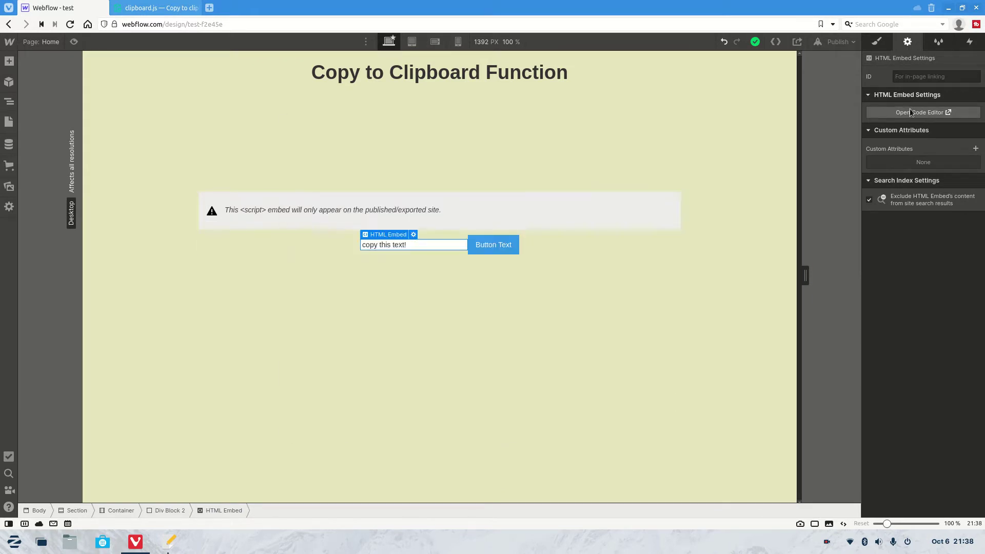
Set the btn element's data-clipboard-target attribute value to #copy-me.
click(505, 244)
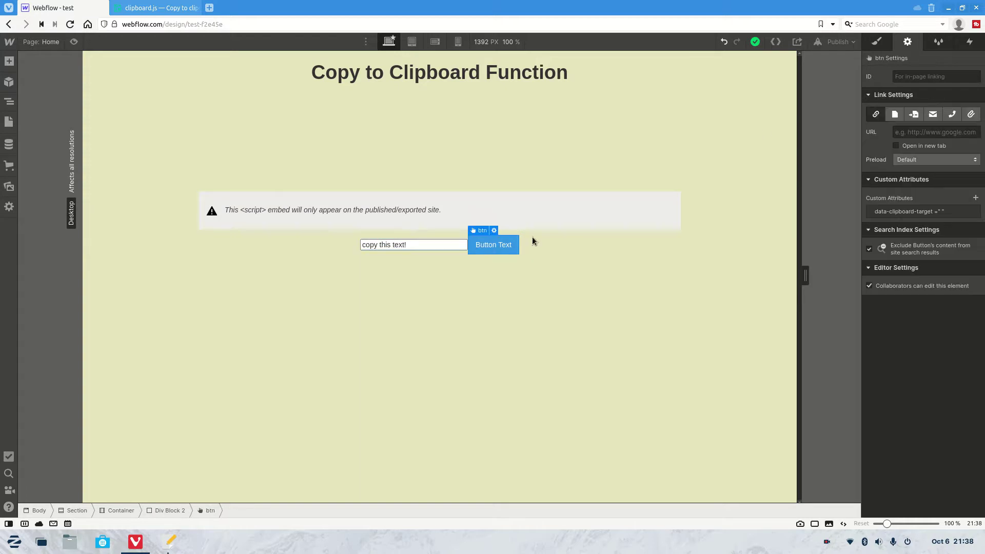
click(953, 211)
click(929, 248)
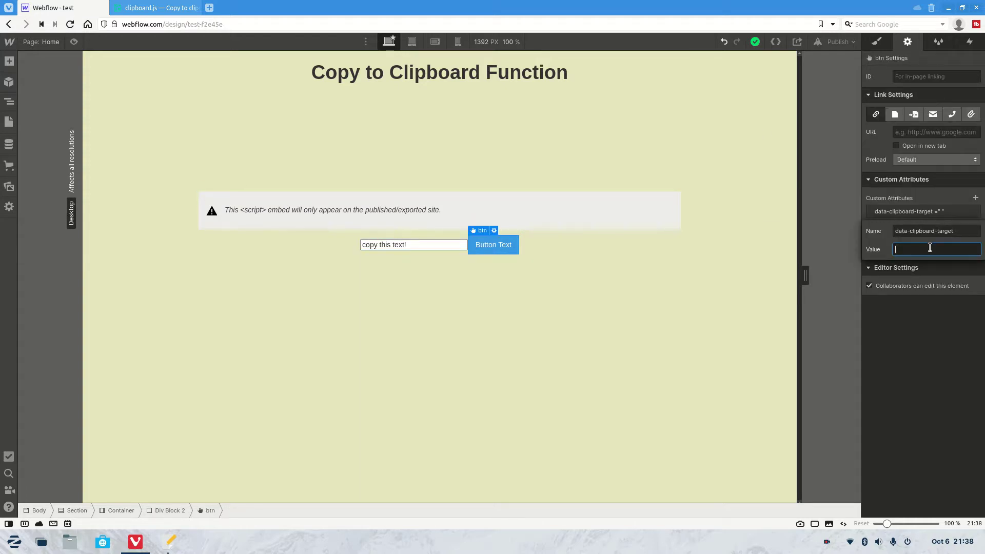
key(ctrl+v)
key(Return)
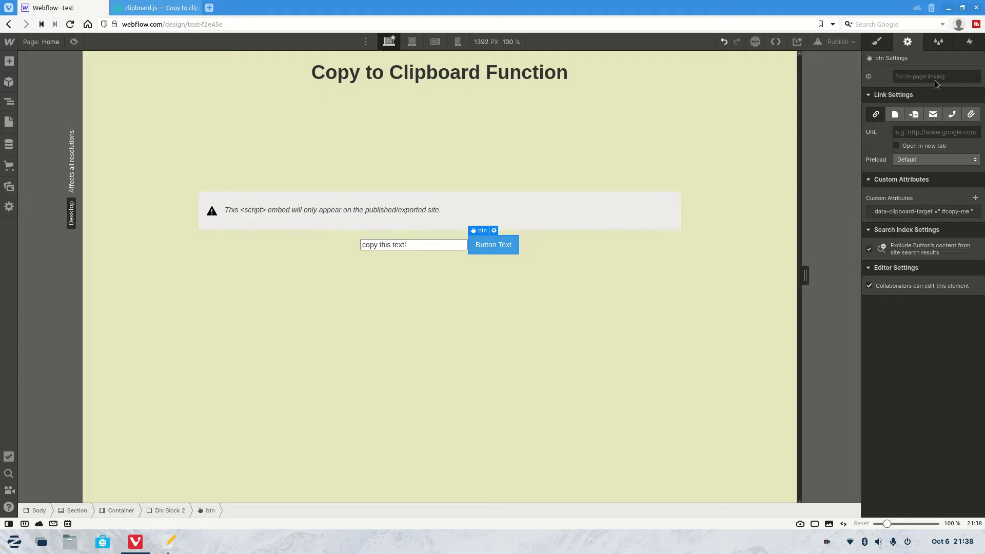
click(9, 103)
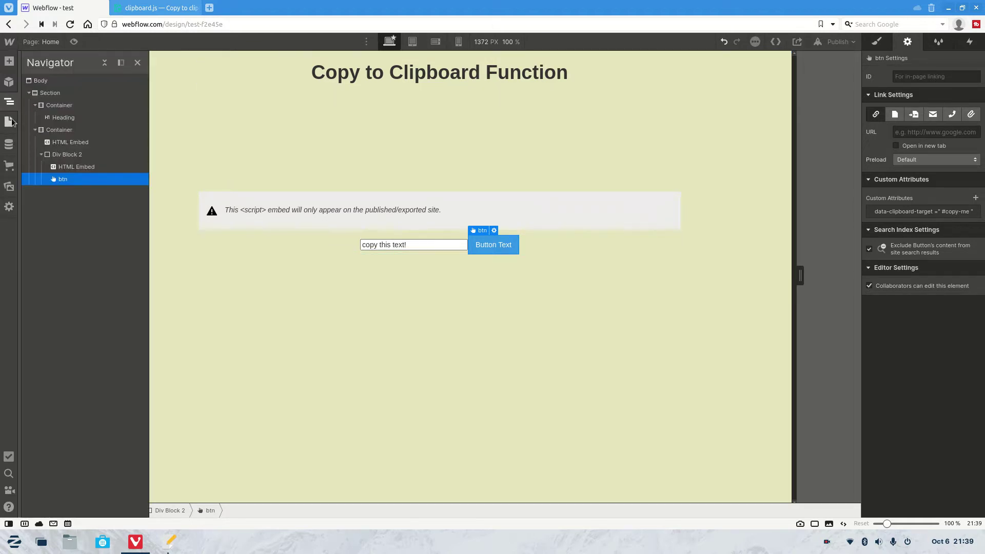
click(9, 121)
click(137, 119)
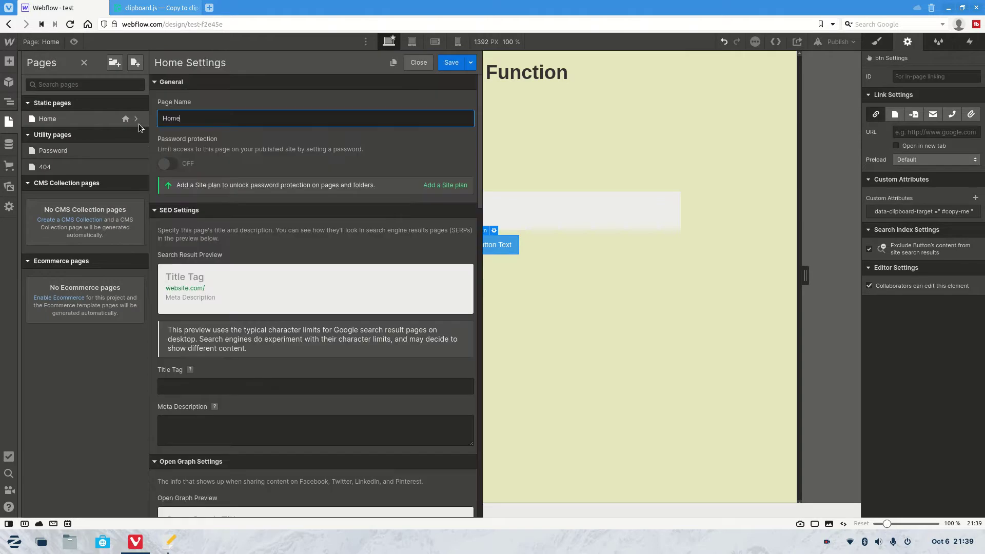
scroll(366, 255, down, 15)
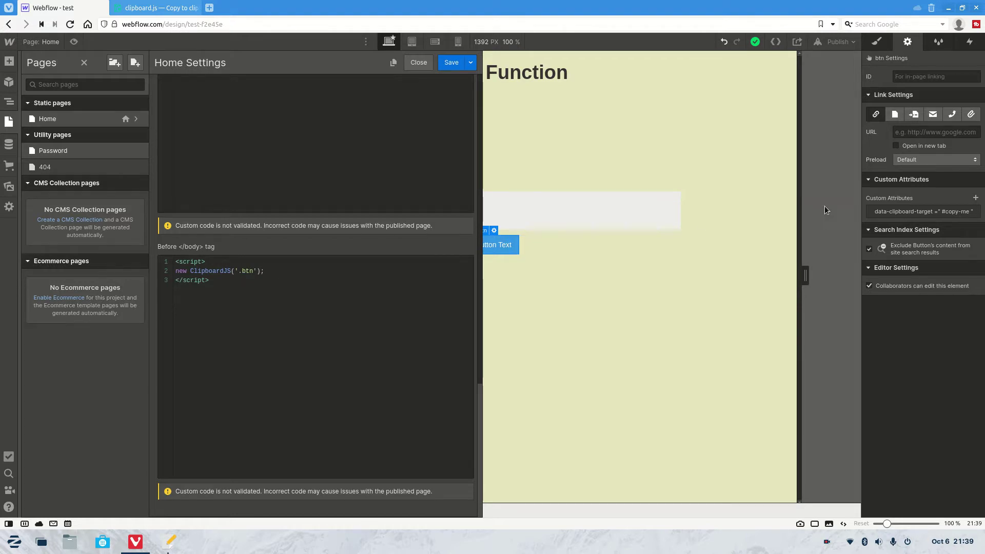
click(574, 257)
Publish to the webflow.io domain, unpublish and republish, then open the live page in a new tab.
click(457, 247)
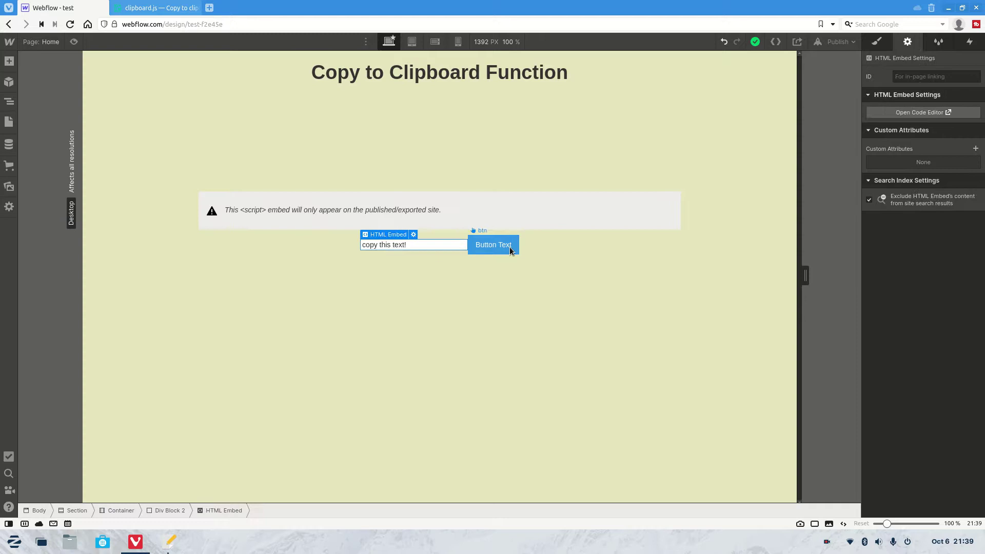
click(824, 44)
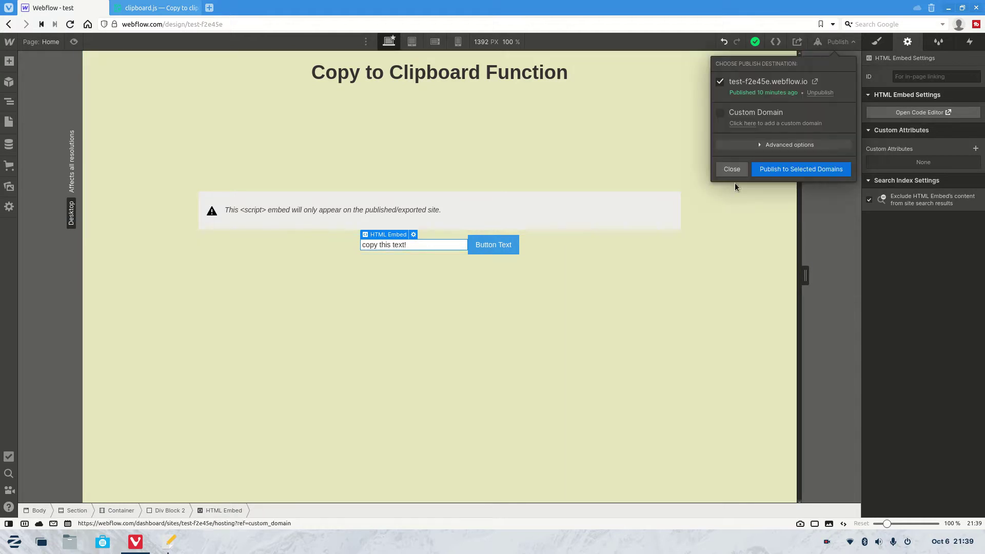
click(772, 169)
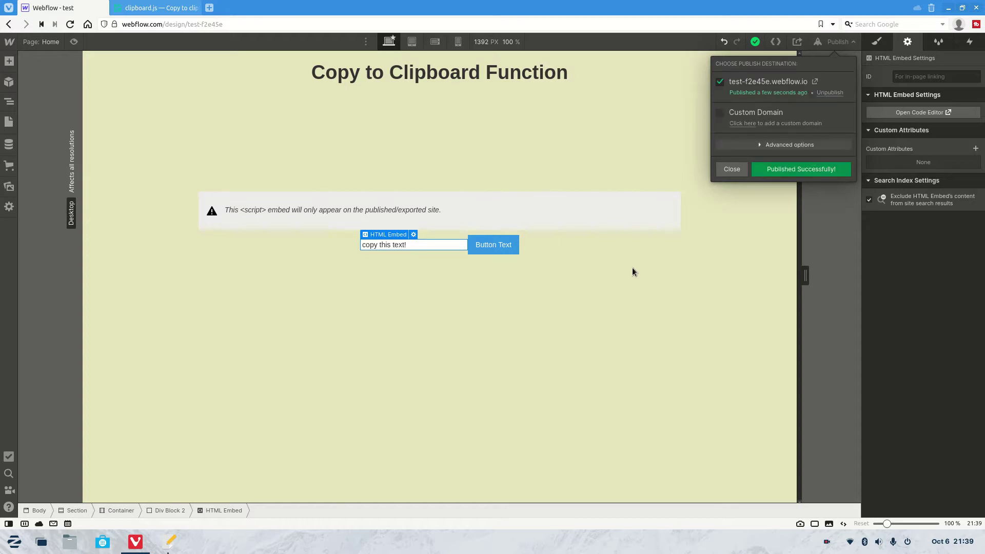
click(829, 92)
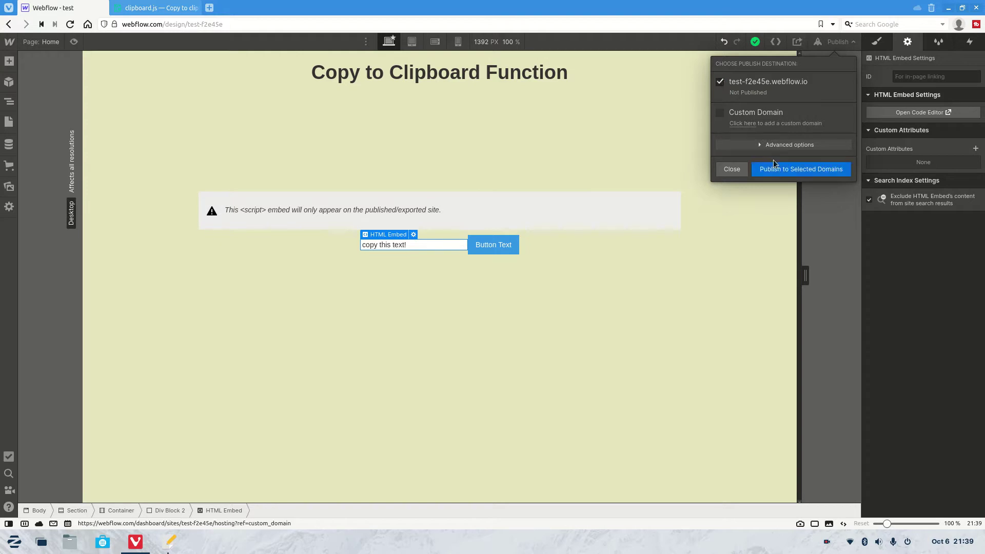
click(776, 169)
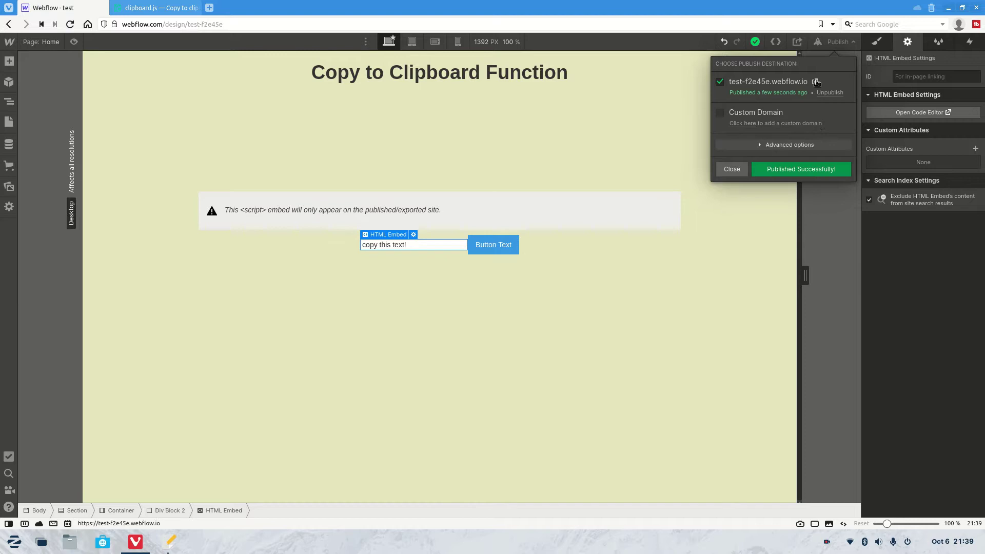
click(813, 82)
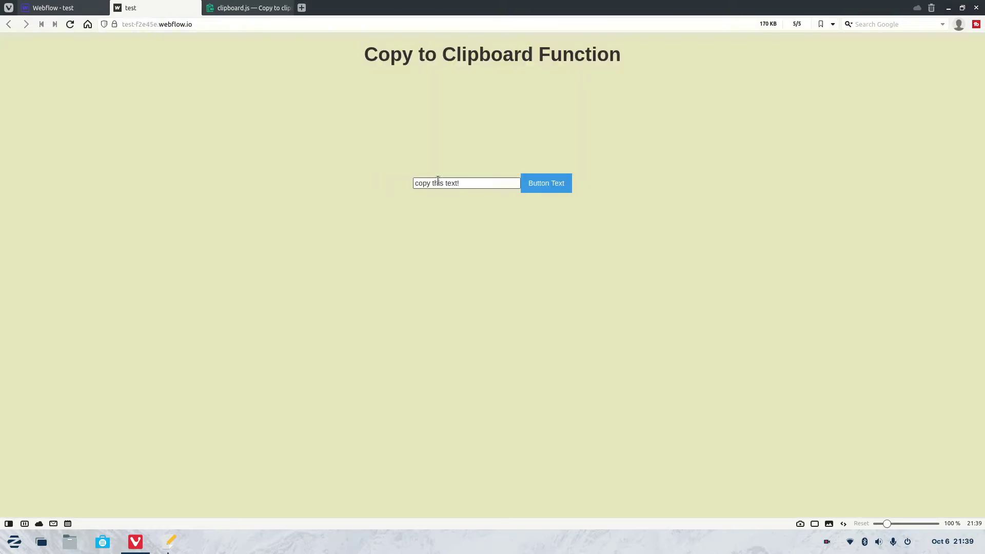
Click the live page's button and paste into a new tab's address bar to check the clipboard.
click(546, 185)
click(302, 7)
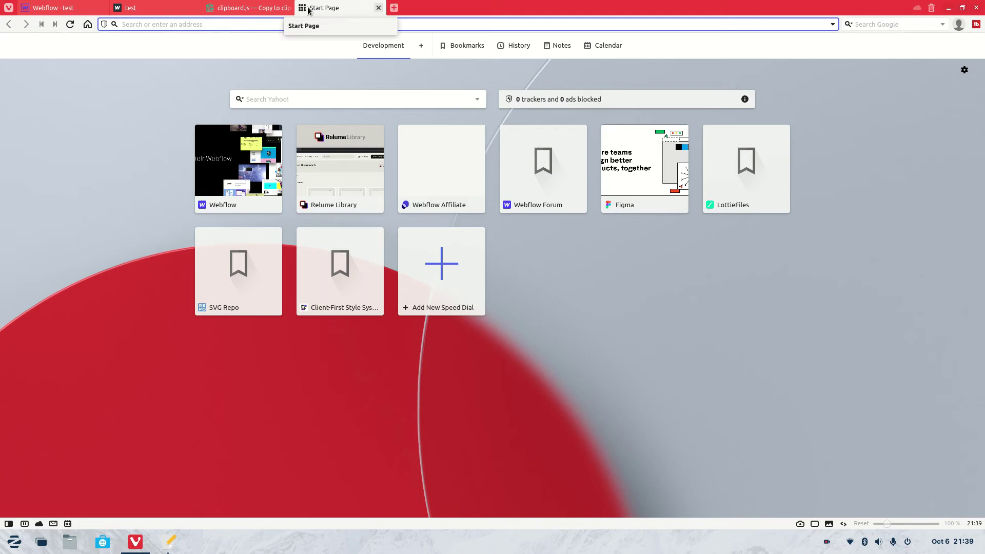
key(ctrl+v)
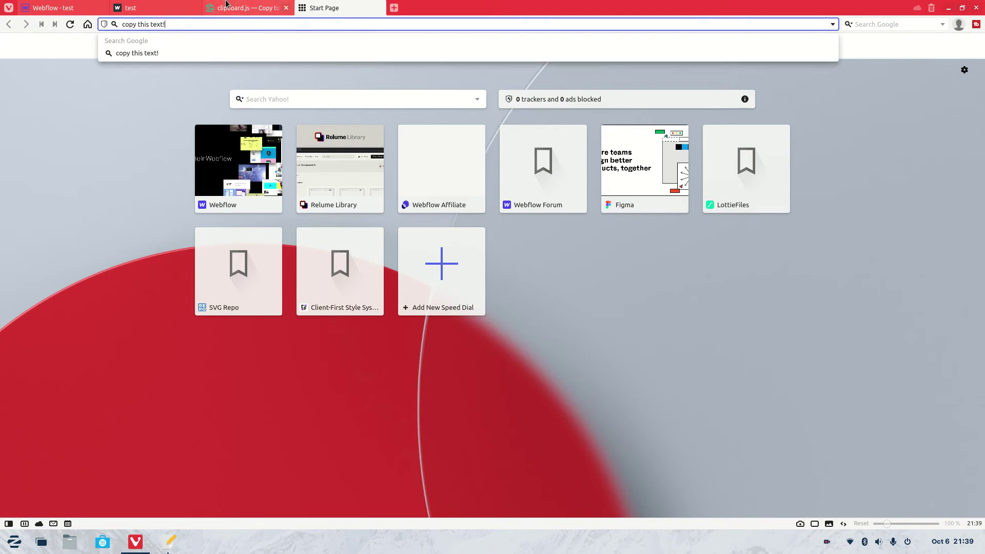
click(246, 7)
click(171, 30)
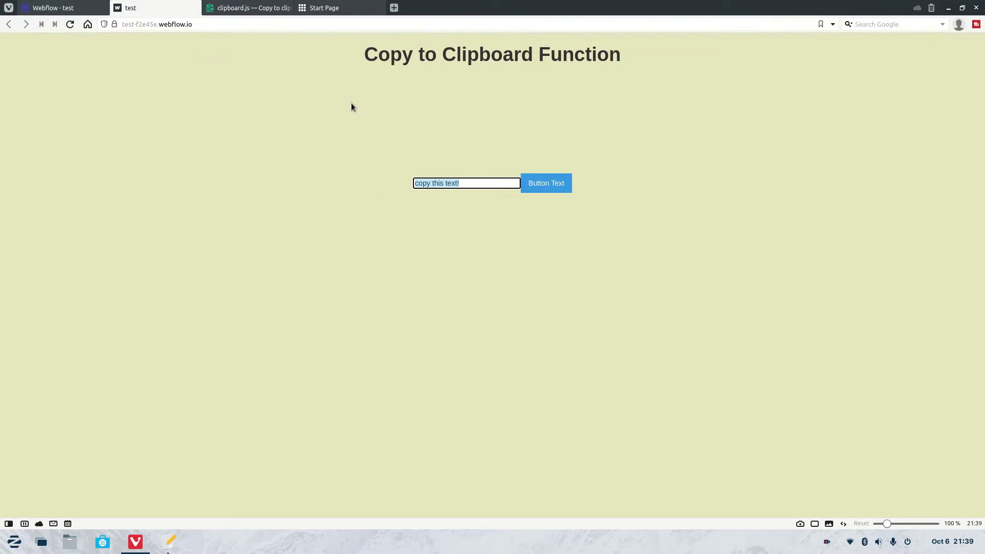
Paste over the clipboard.js tab's address to confirm 'copy this text!', then close the published tab.
click(246, 8)
click(239, 23)
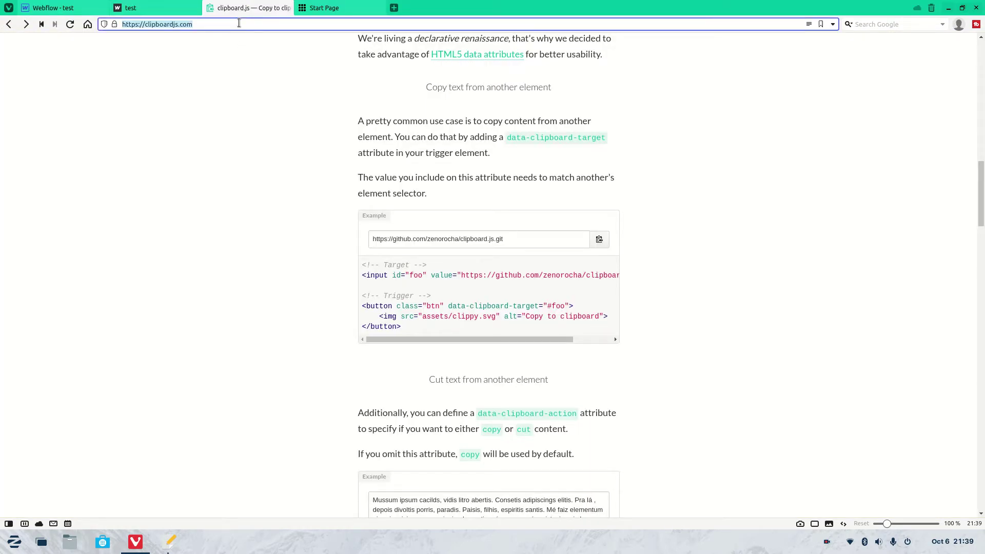
key(ctrl+v)
click(144, 5)
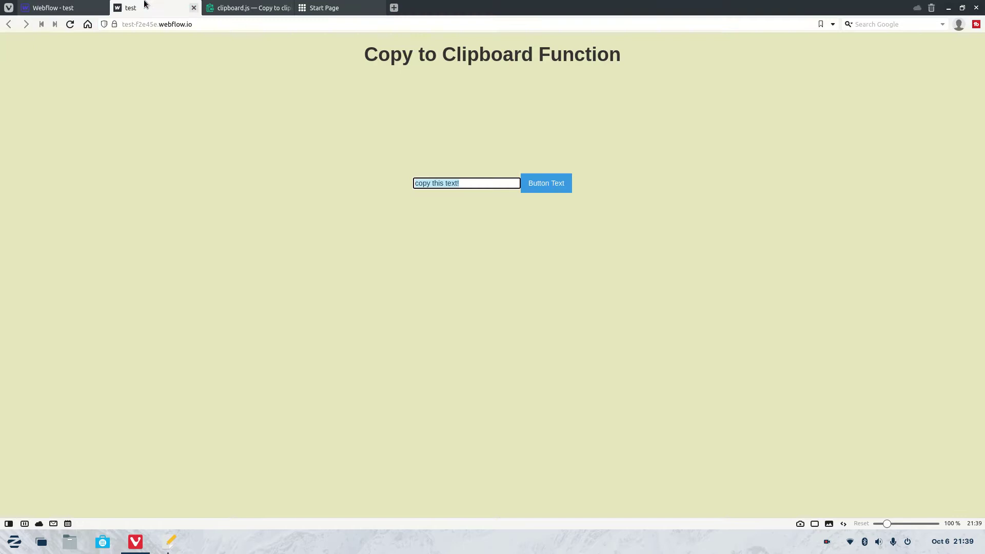
click(193, 9)
Change the HTML Embed input value from 'copy this text!' to 'Webflow is awesome', republish, and open the live page.
click(484, 198)
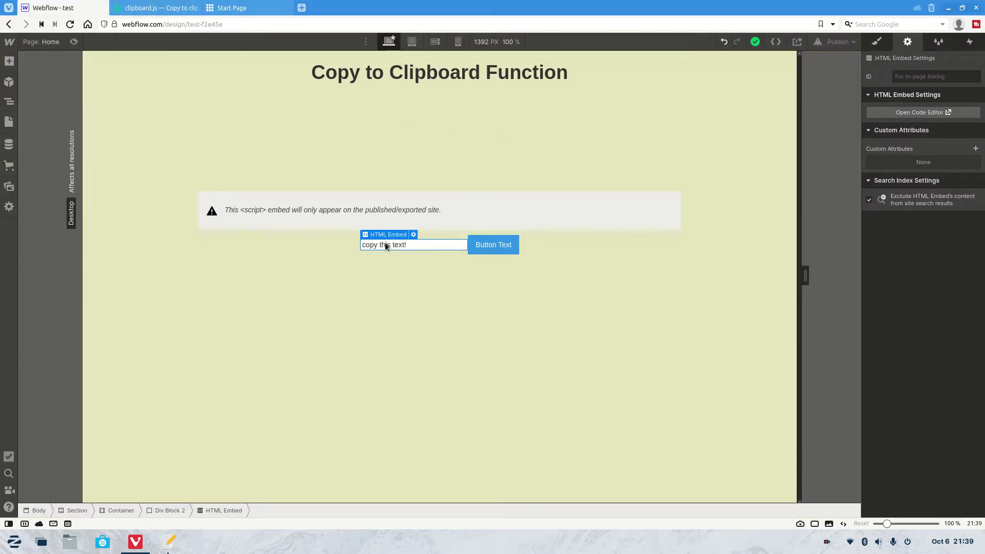
click(415, 234)
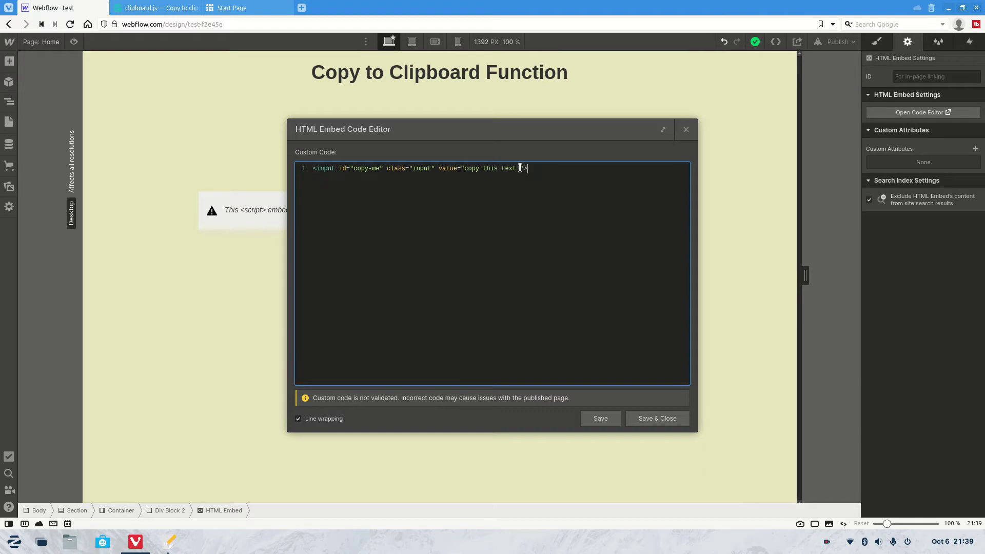
drag(521, 169, 467, 171)
key(BackSpace)
text(Webflow is awesome)
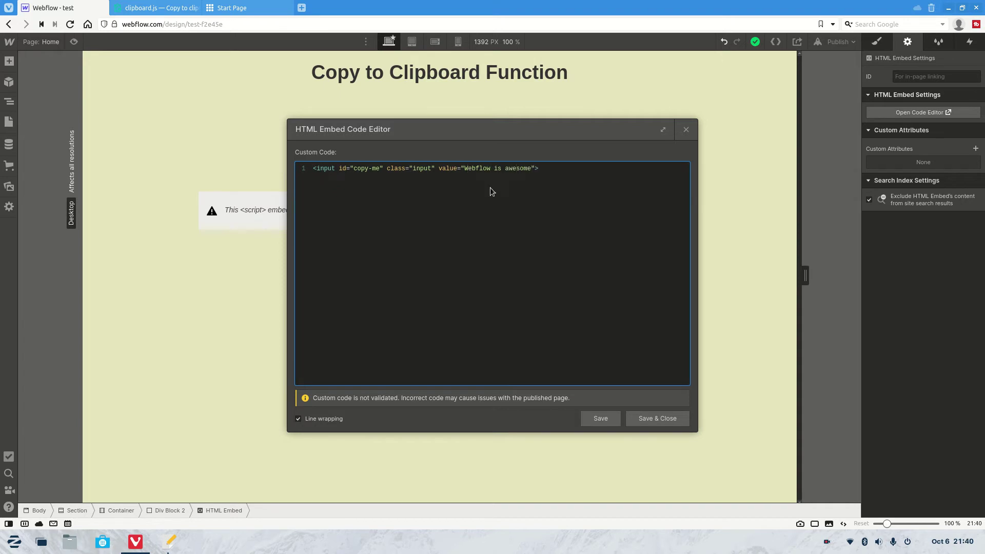
click(658, 418)
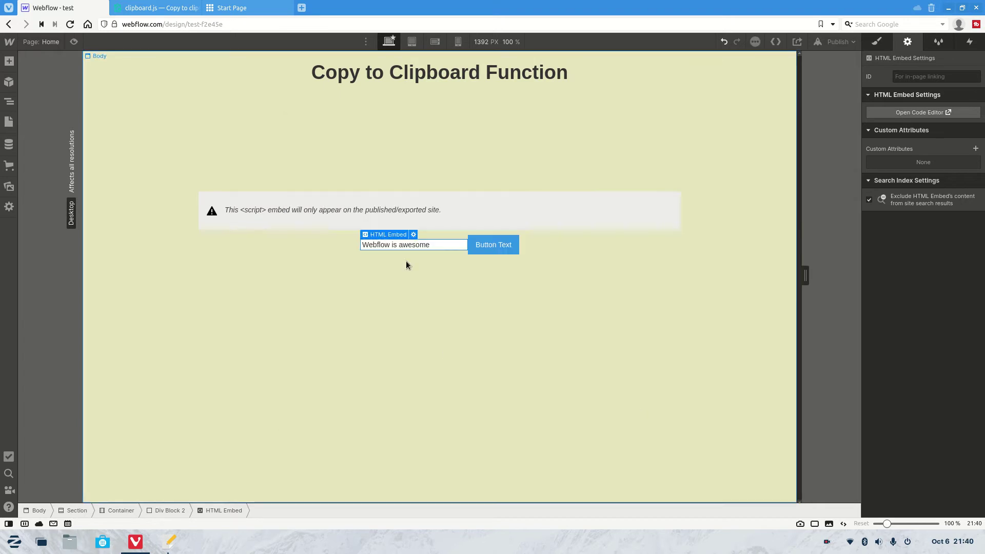
click(839, 41)
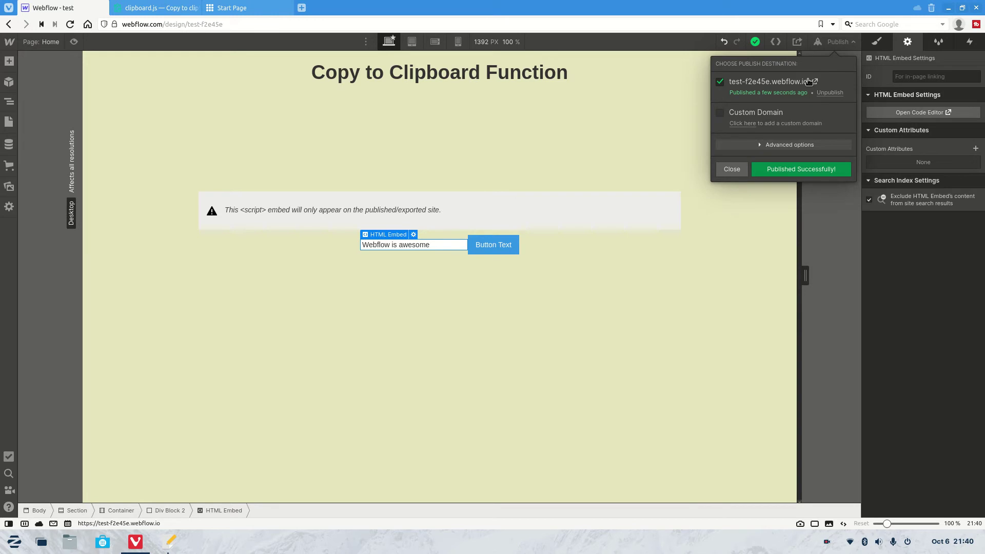
click(813, 82)
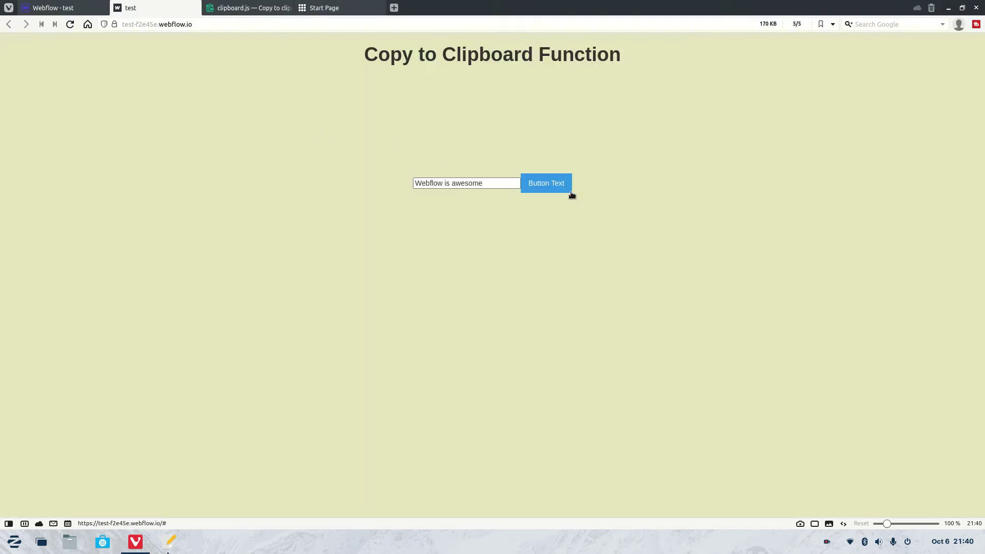
Click the live button and paste in the clipboard.js tab, confirming 'Webflow is awesome' was copied.
click(554, 188)
click(229, 7)
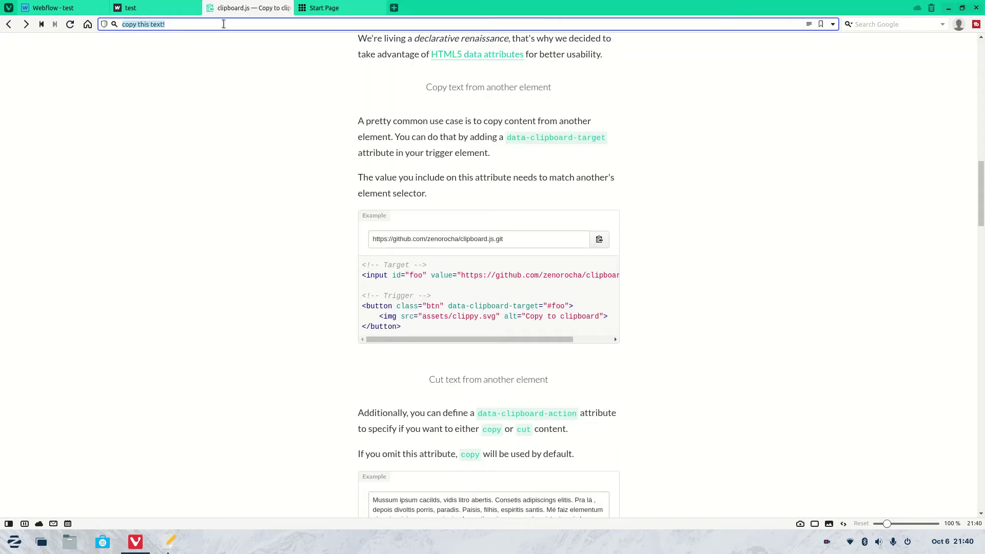
key(ctrl+v)
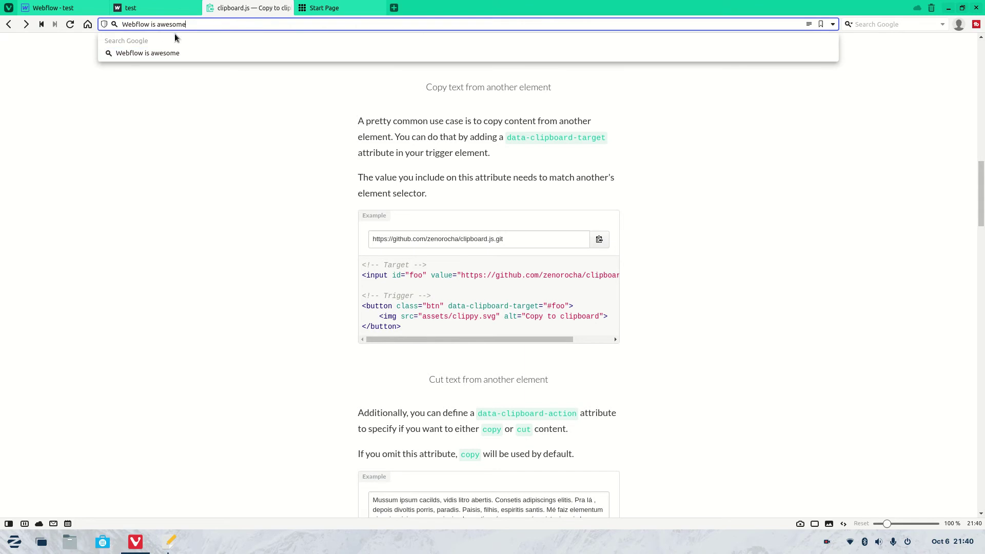
click(158, 7)
click(403, 220)
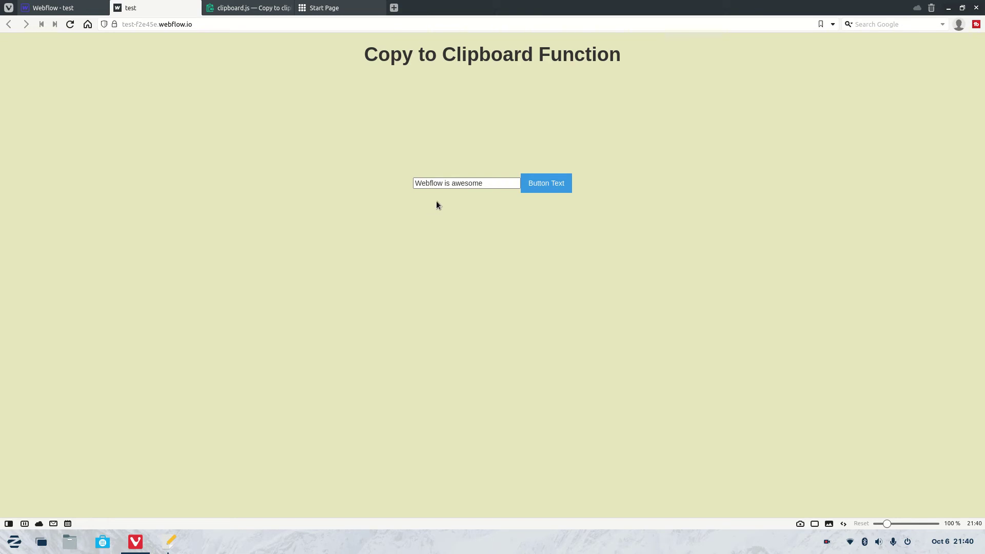
mouse_move(75, 14)
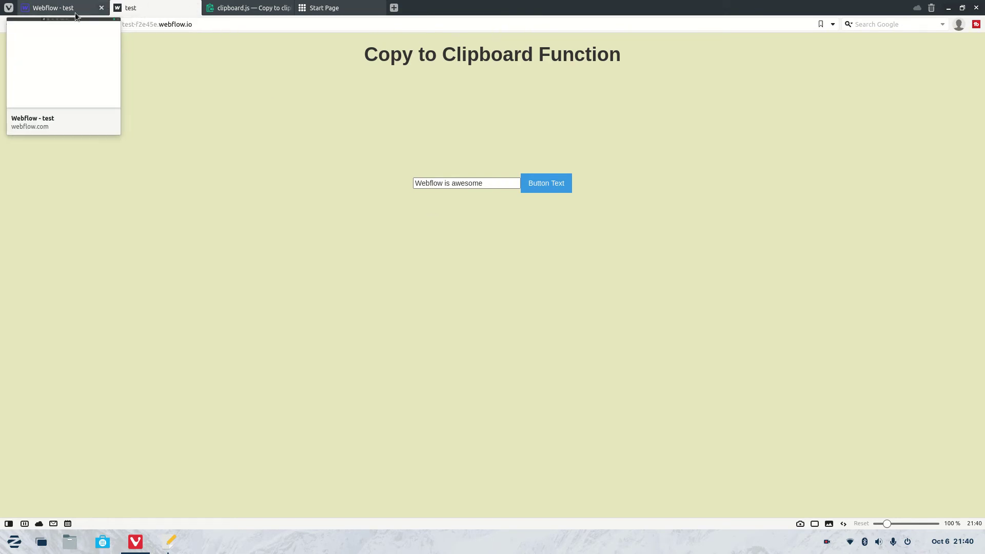